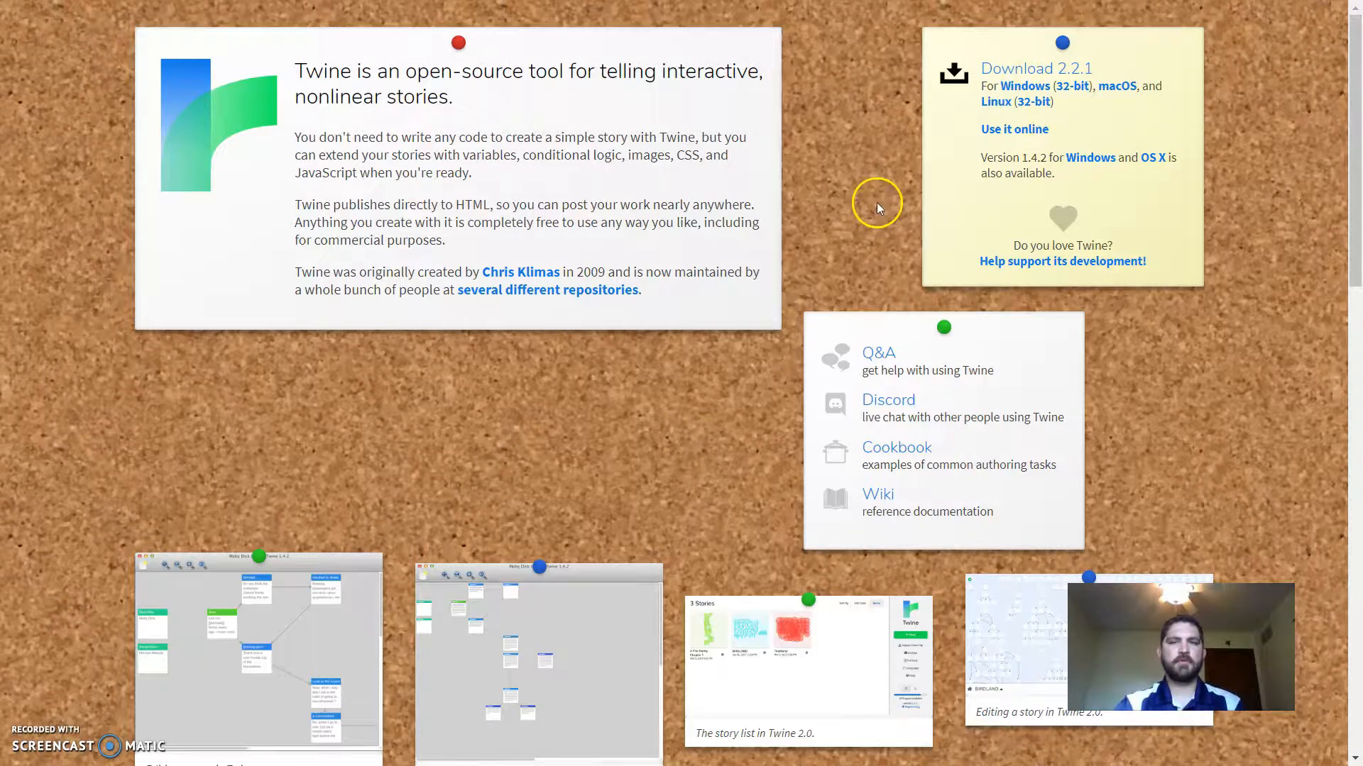
Open the online version of Twine and create a new story named "Chad's Adventure"
{"action": "left_click", "coordinate": [999, 130]}
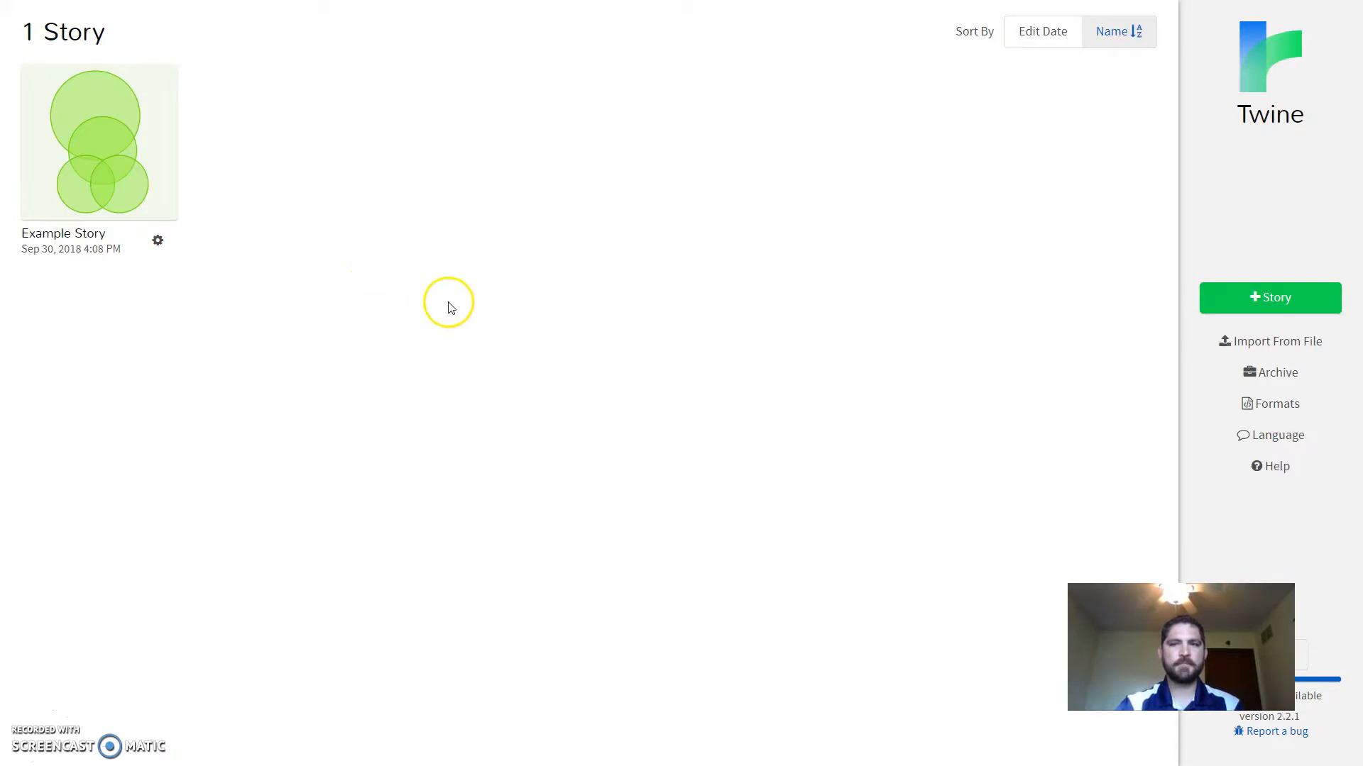
{"action": "left_click", "coordinate": [1225, 298]}
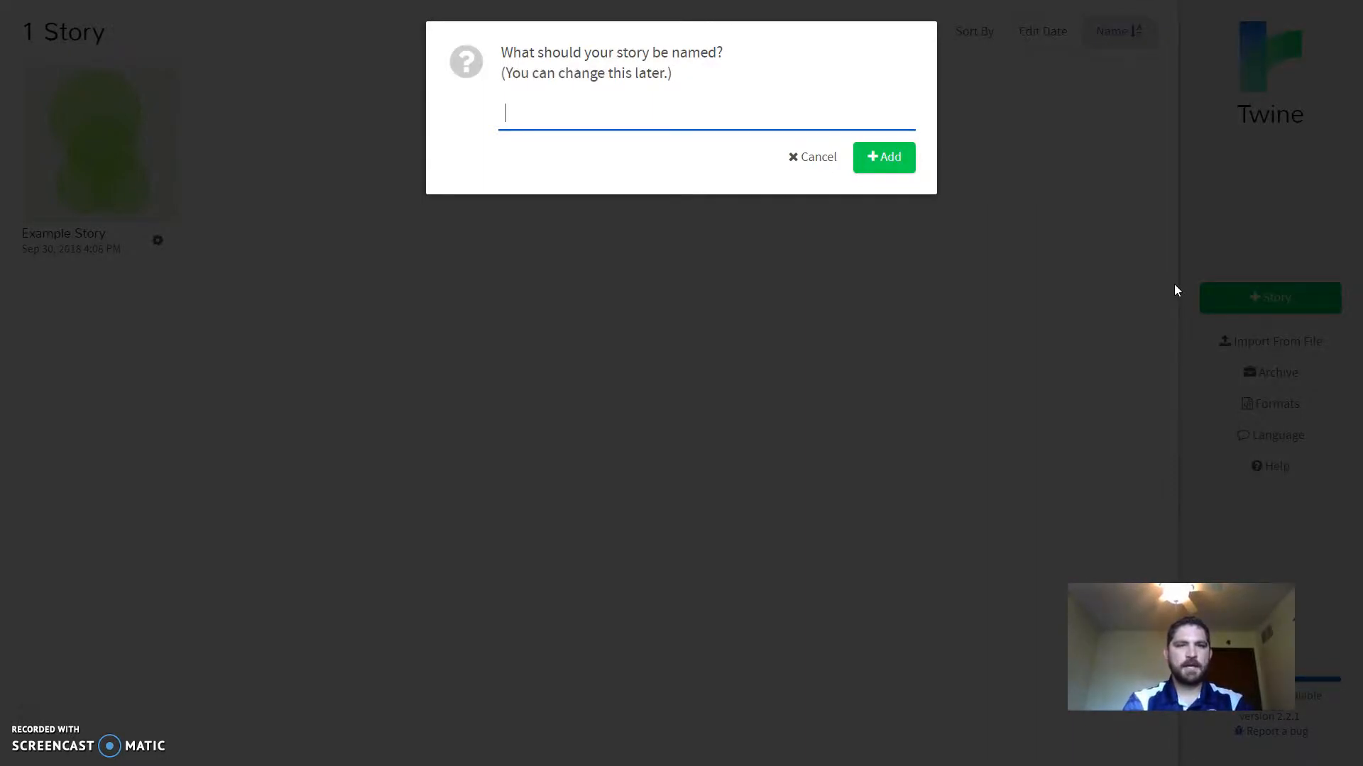
{"action": "type", "text": "C"}
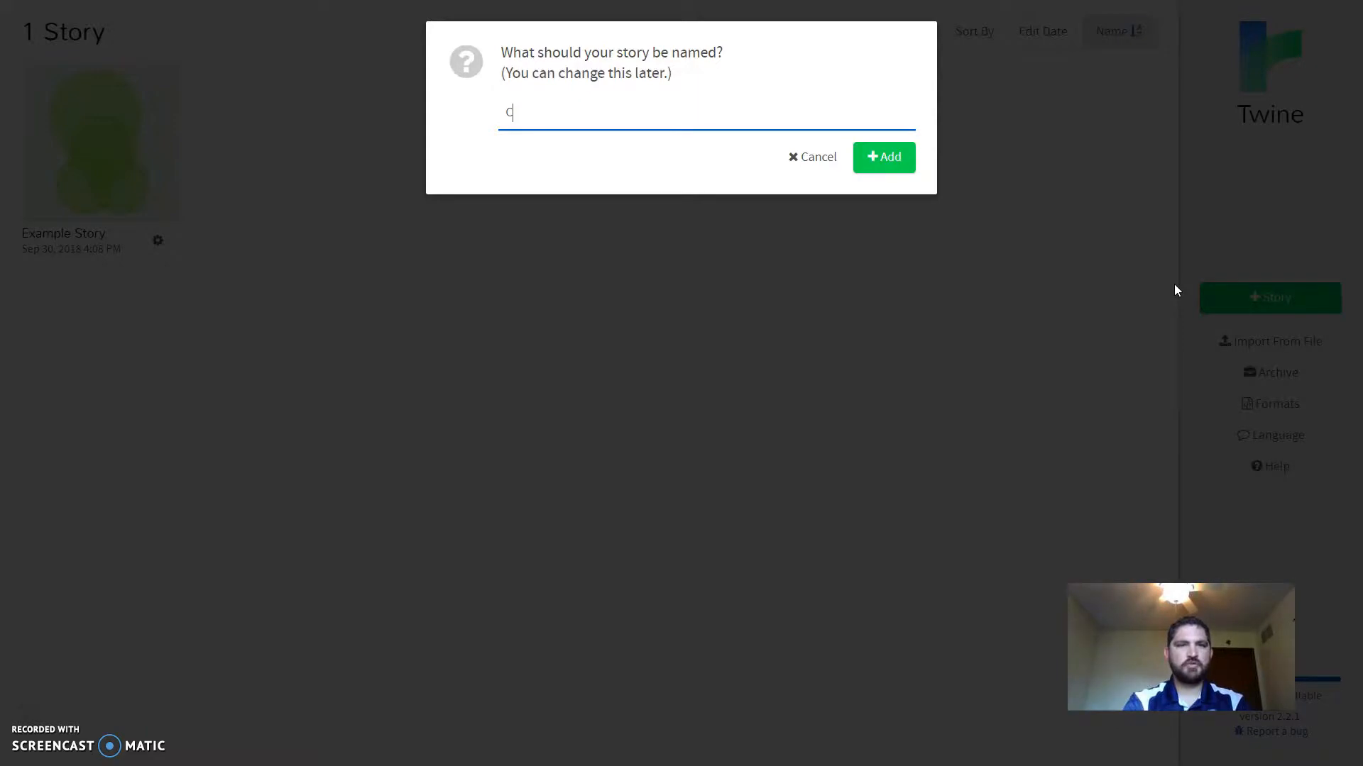
{"action": "type", "text": "had's adventure"}
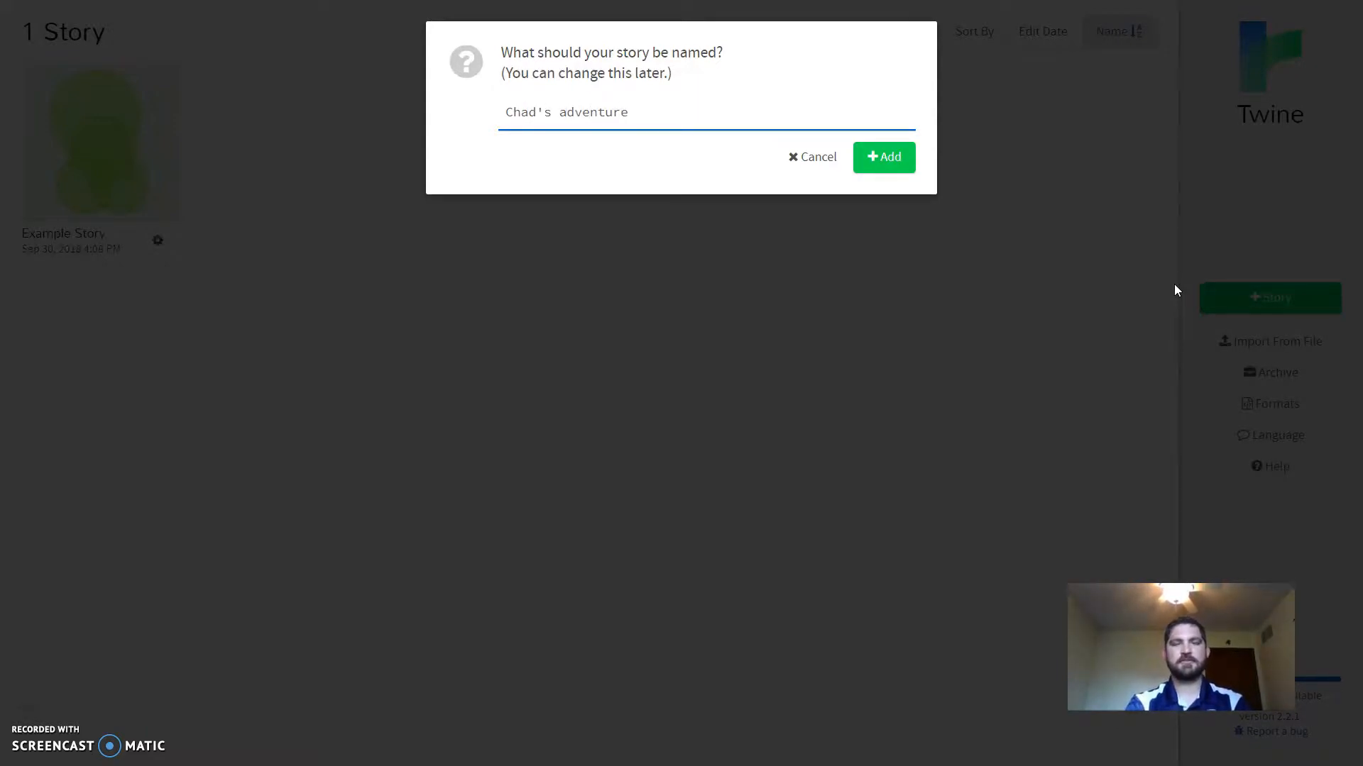
{"action": "left_click", "coordinate": [567, 114]}
{"action": "key", "text": "BackSpace"}
{"action": "type", "text": "A"}
{"action": "left_click", "coordinate": [882, 162]}
Move the untitled starting passage near the top of the story map and rename it "Introduction"
{"action": "left_click_drag", "start_coordinate": [660, 330], "coordinate": [599, 128]}
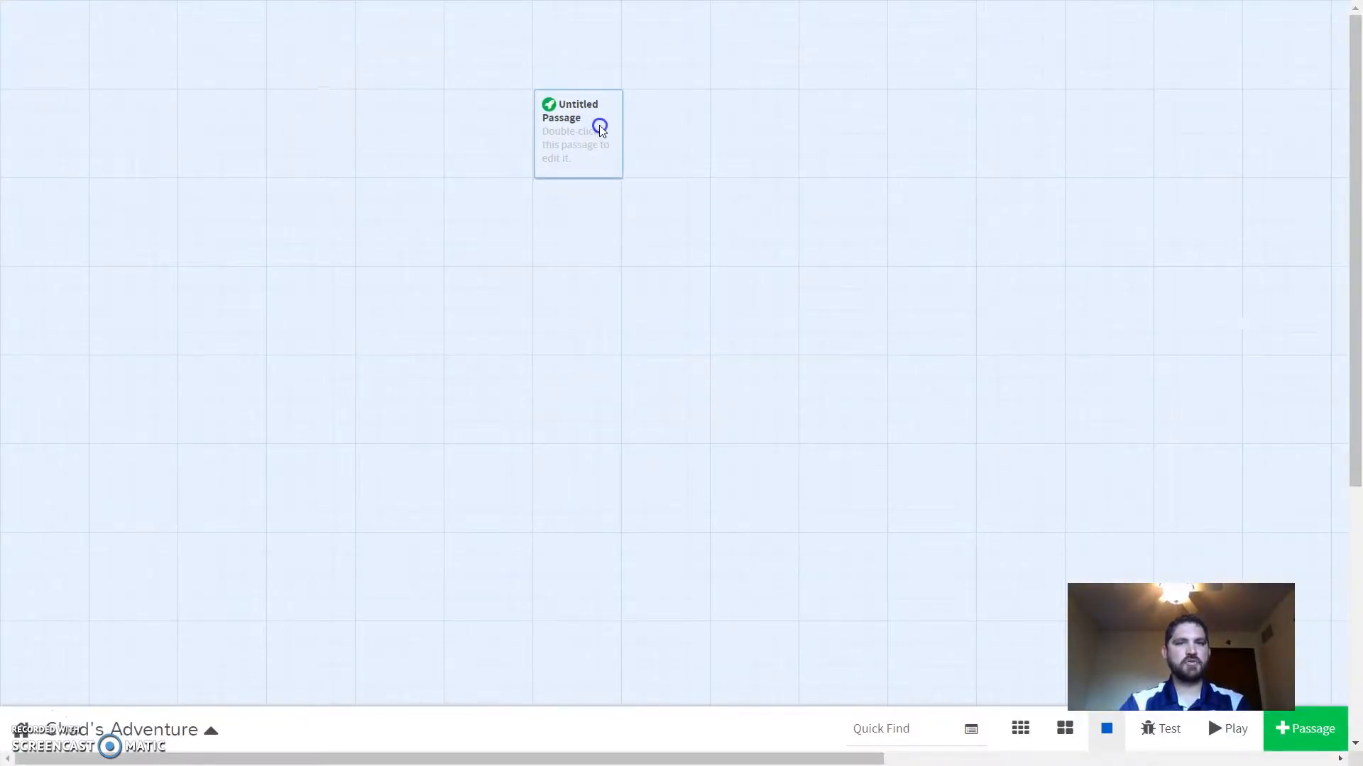
{"action": "mouse_move", "coordinate": [597, 159]}
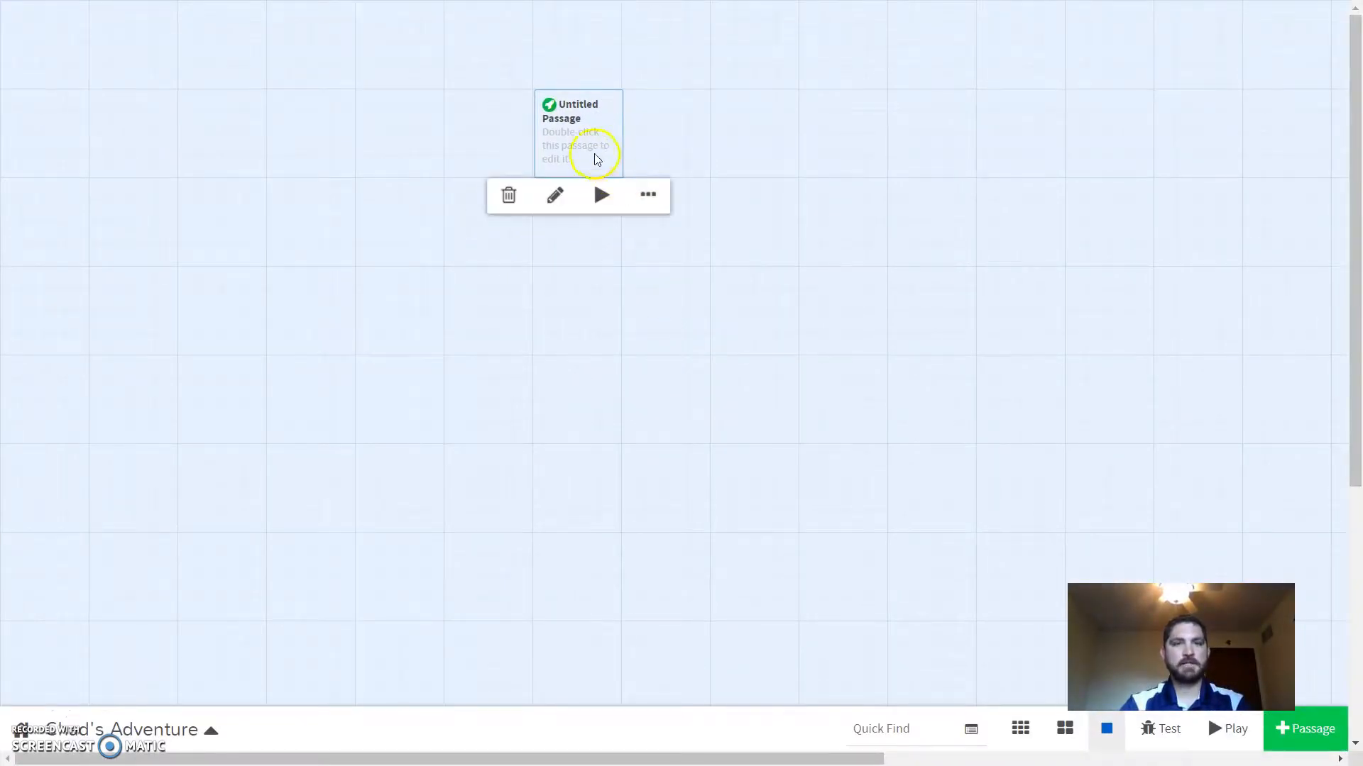
{"action": "double_click", "coordinate": [577, 139]}
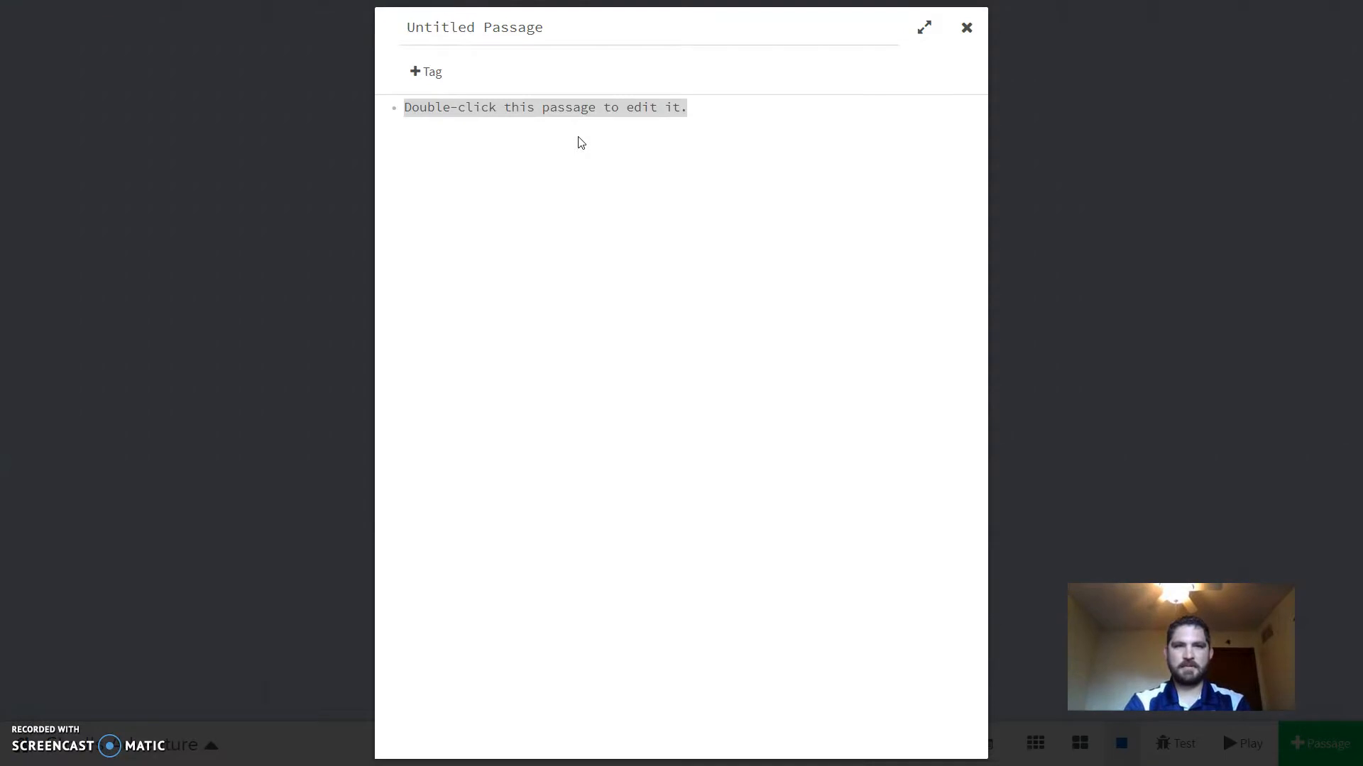
{"action": "left_click", "coordinate": [560, 30]}
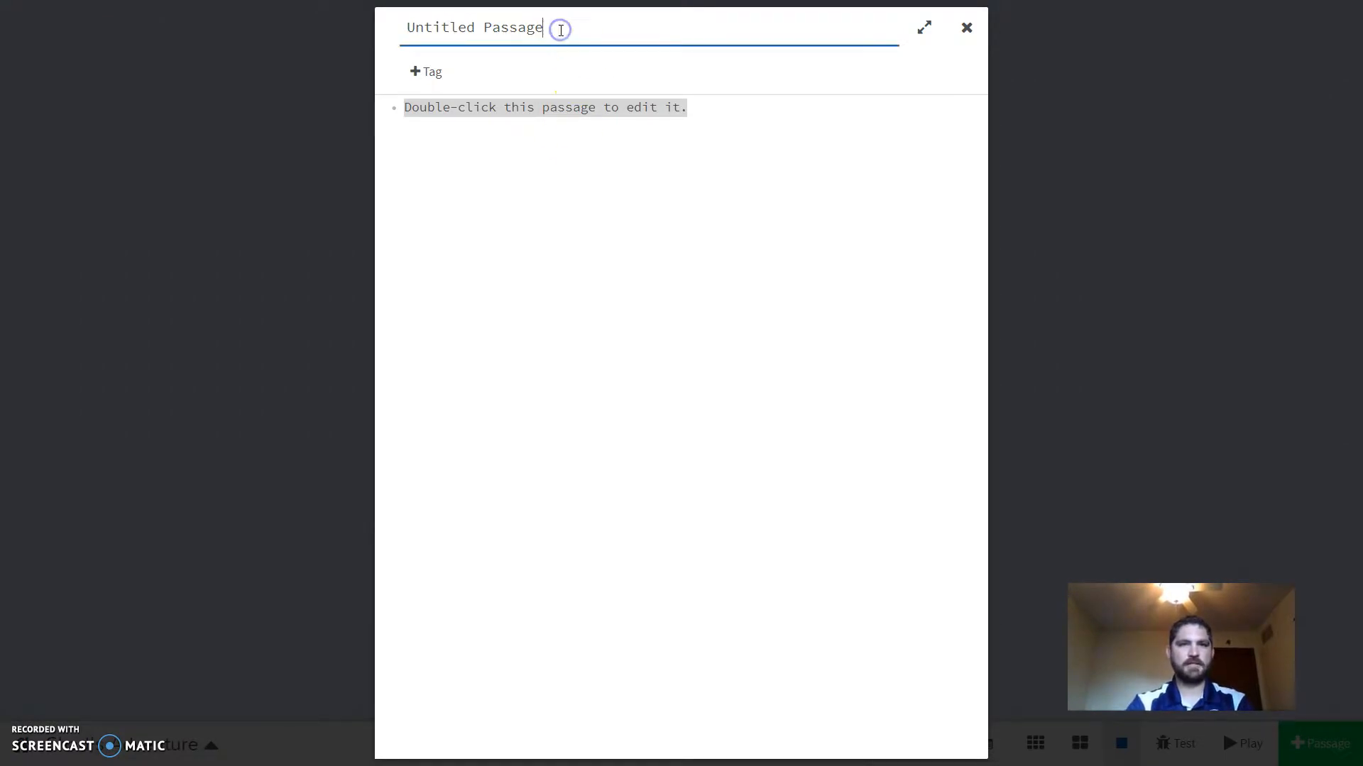
{"action": "double_click", "coordinate": [560, 30]}
{"action": "triple_click", "coordinate": [560, 30]}
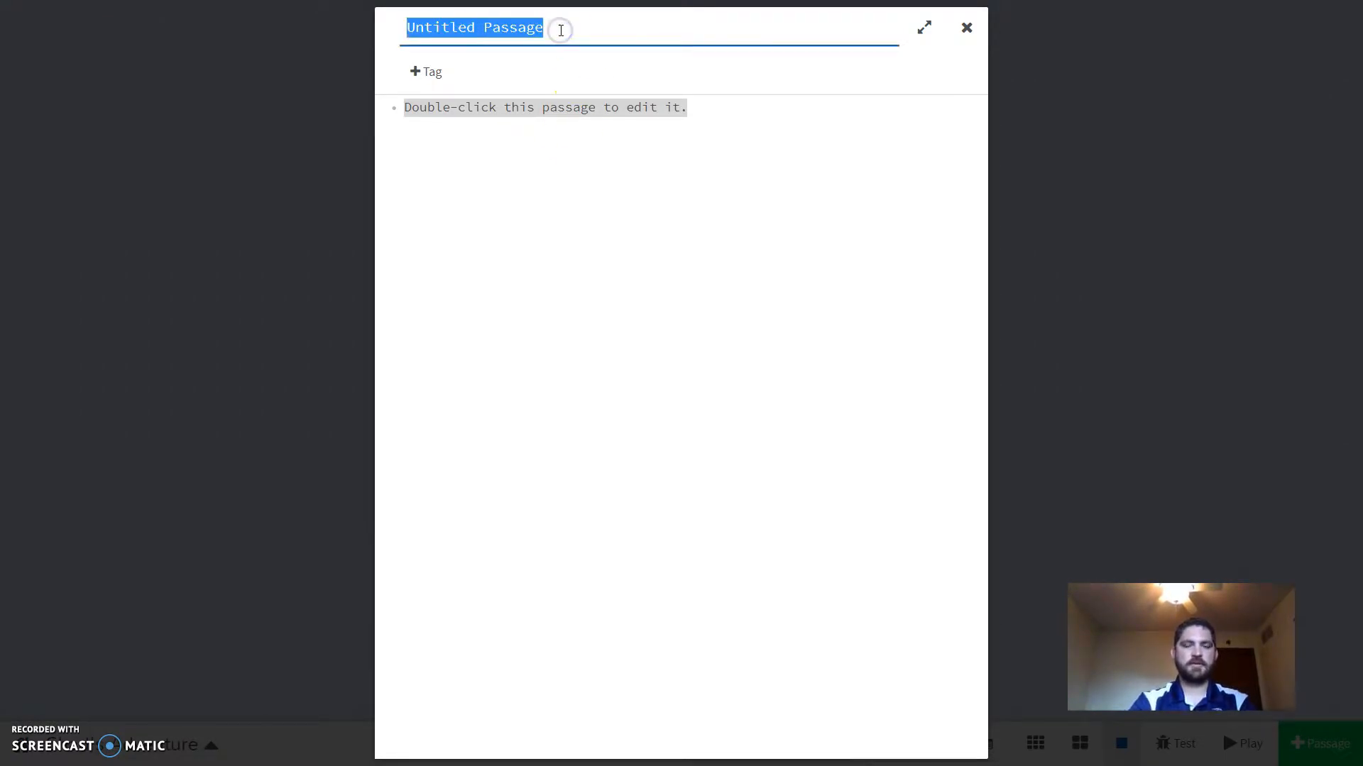
{"action": "type", "text": "Introduction"}
Replace the Introduction passage's placeholder text with "Chad was a 10 year old fifth grader."
{"action": "left_click", "coordinate": [579, 117]}
{"action": "double_click", "coordinate": [579, 117]}
{"action": "triple_click", "coordinate": [579, 117]}
{"action": "type", "text": "Cha"}
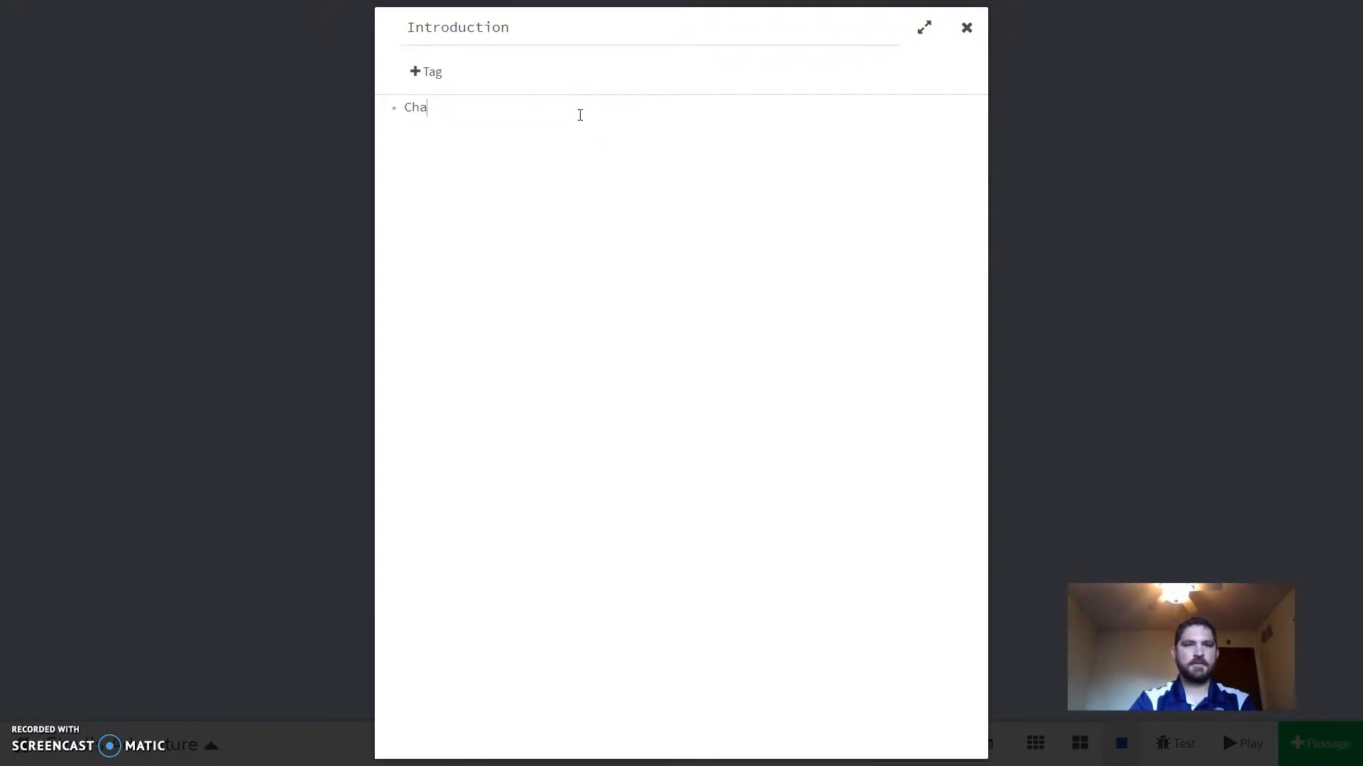
{"action": "type", "text": "d was a 10"}
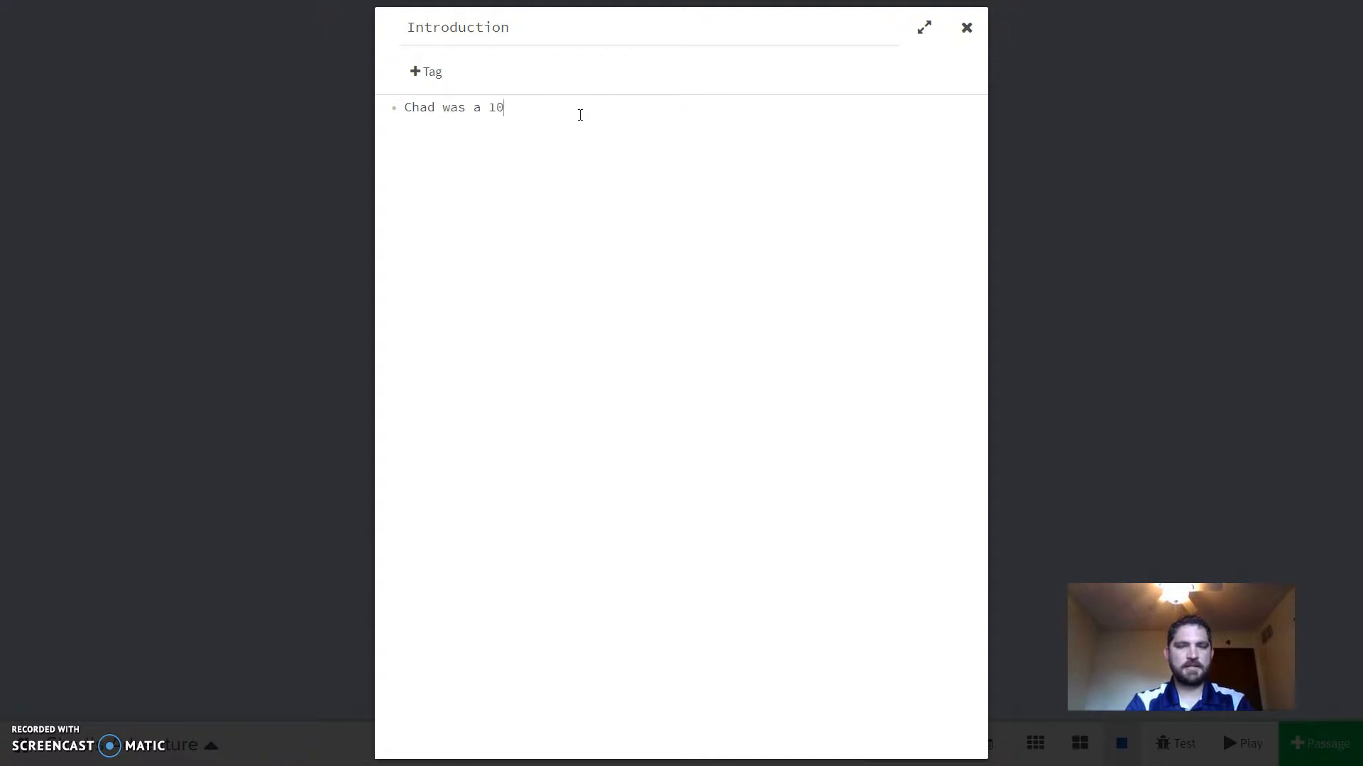
{"action": "type", "text": " year old "}
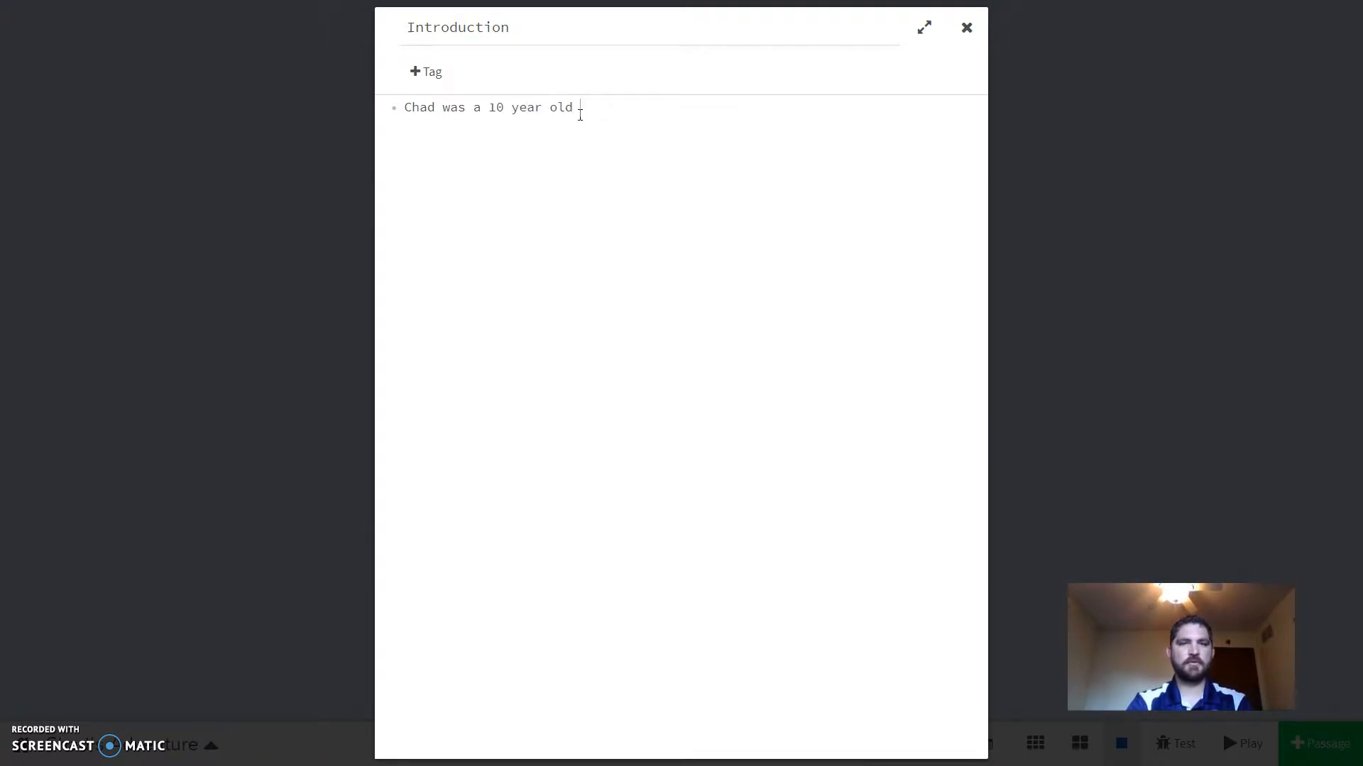
{"action": "type", "text": "fifth "}
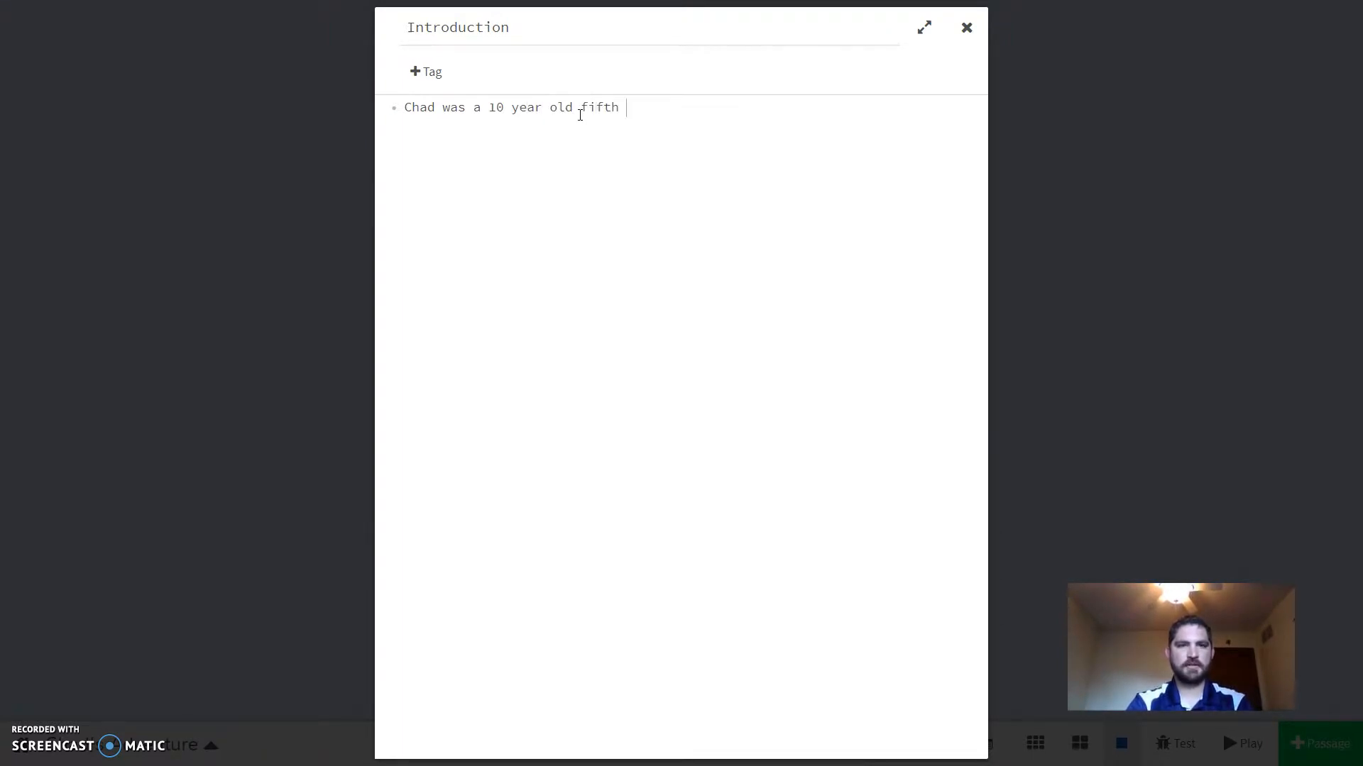
{"action": "type", "text": "grader."}
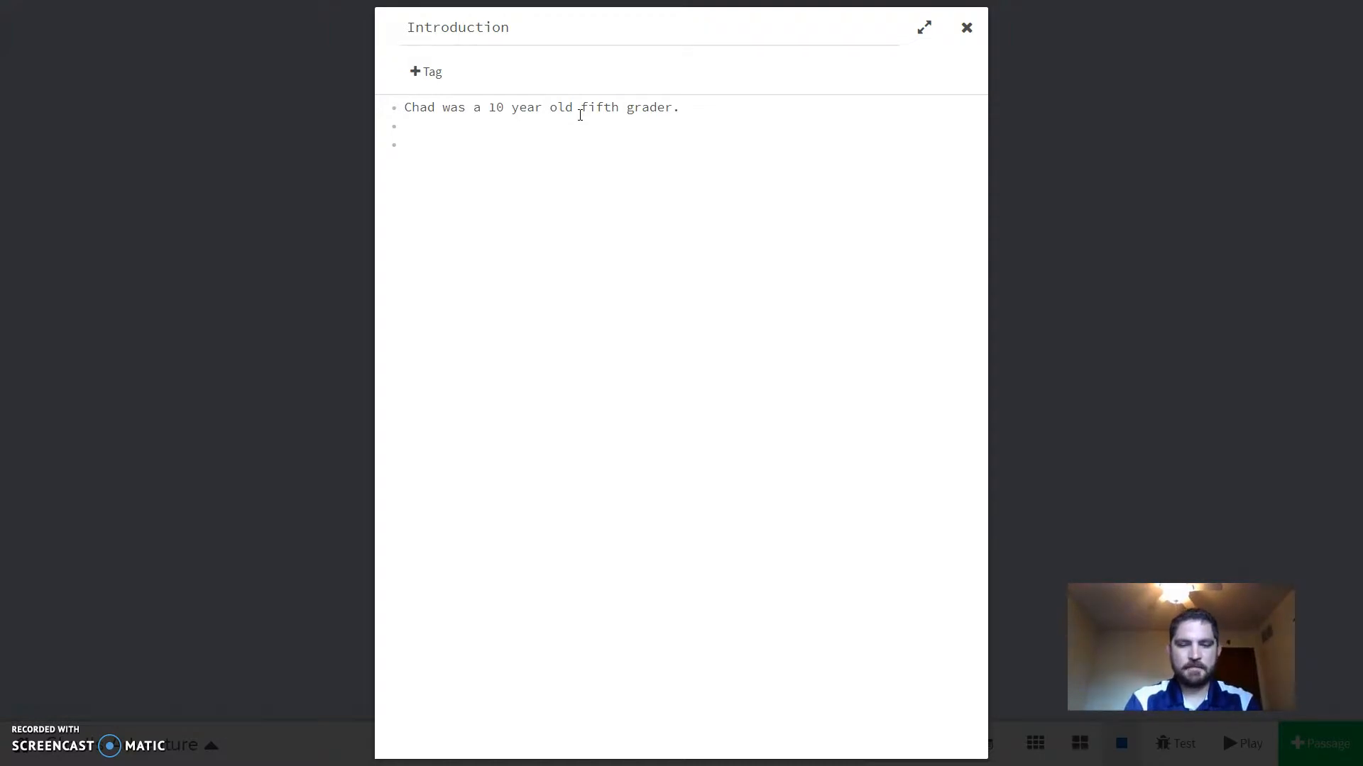
Below the Introduction text, add the links [[Chad is a human]] and [[Chad is an alien]] on separate lines and close the passage
{"action": "type", "text": "[["}
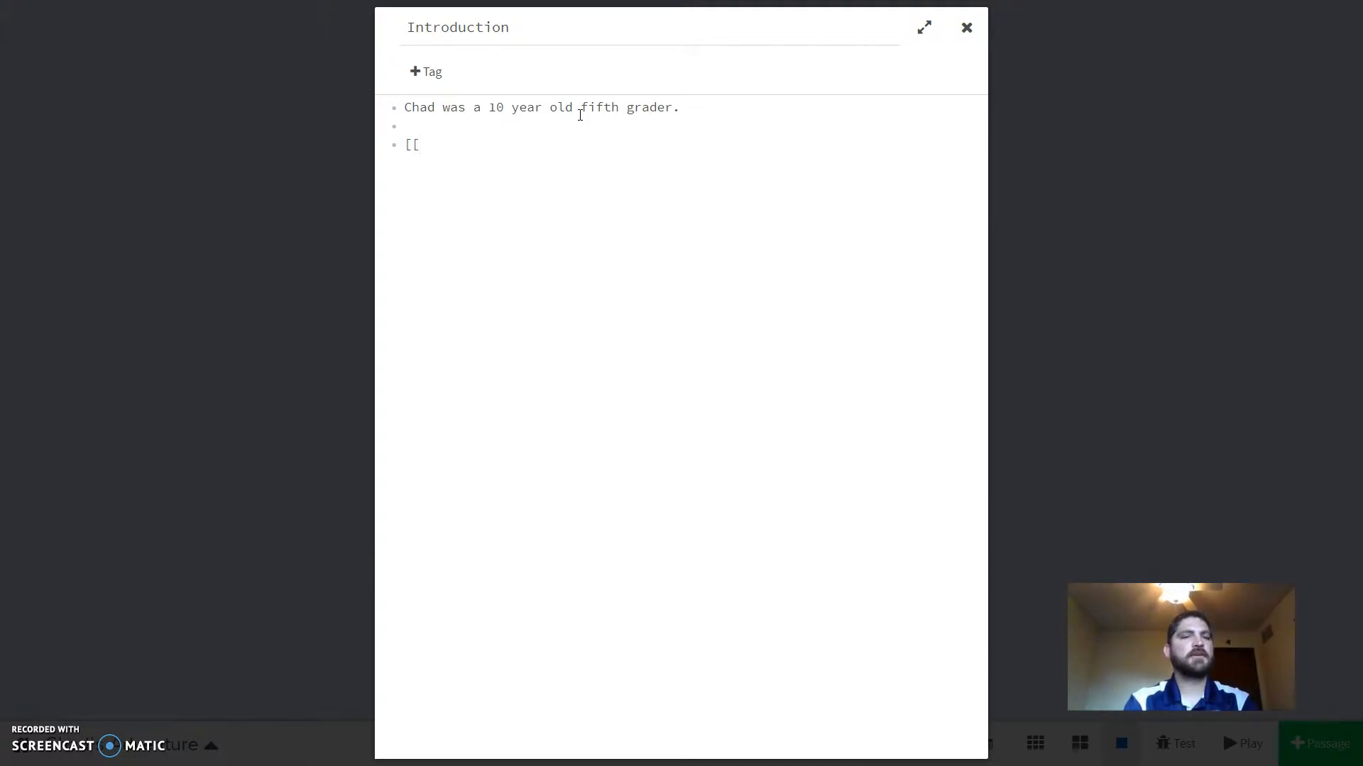
{"action": "type", "text": "Chad is a human]] "}
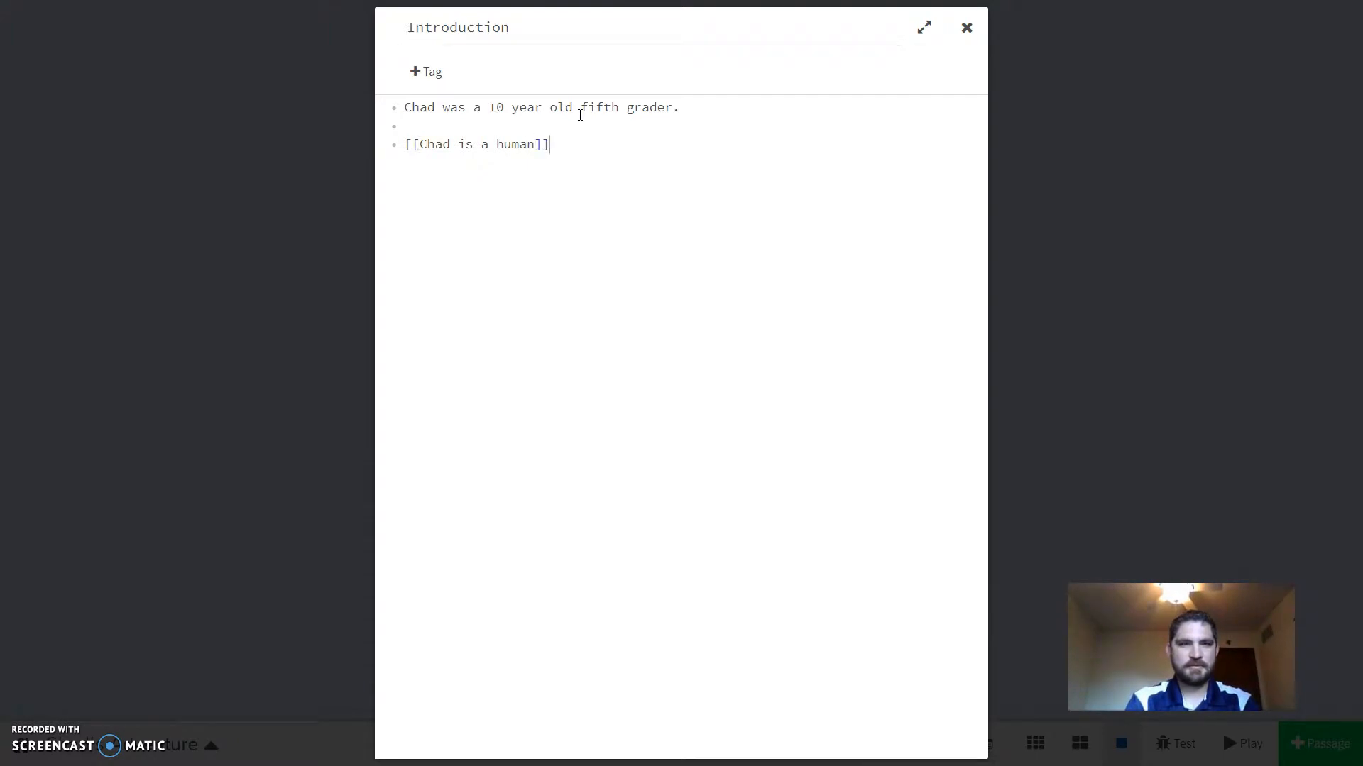
{"action": "type", "text": "[["}
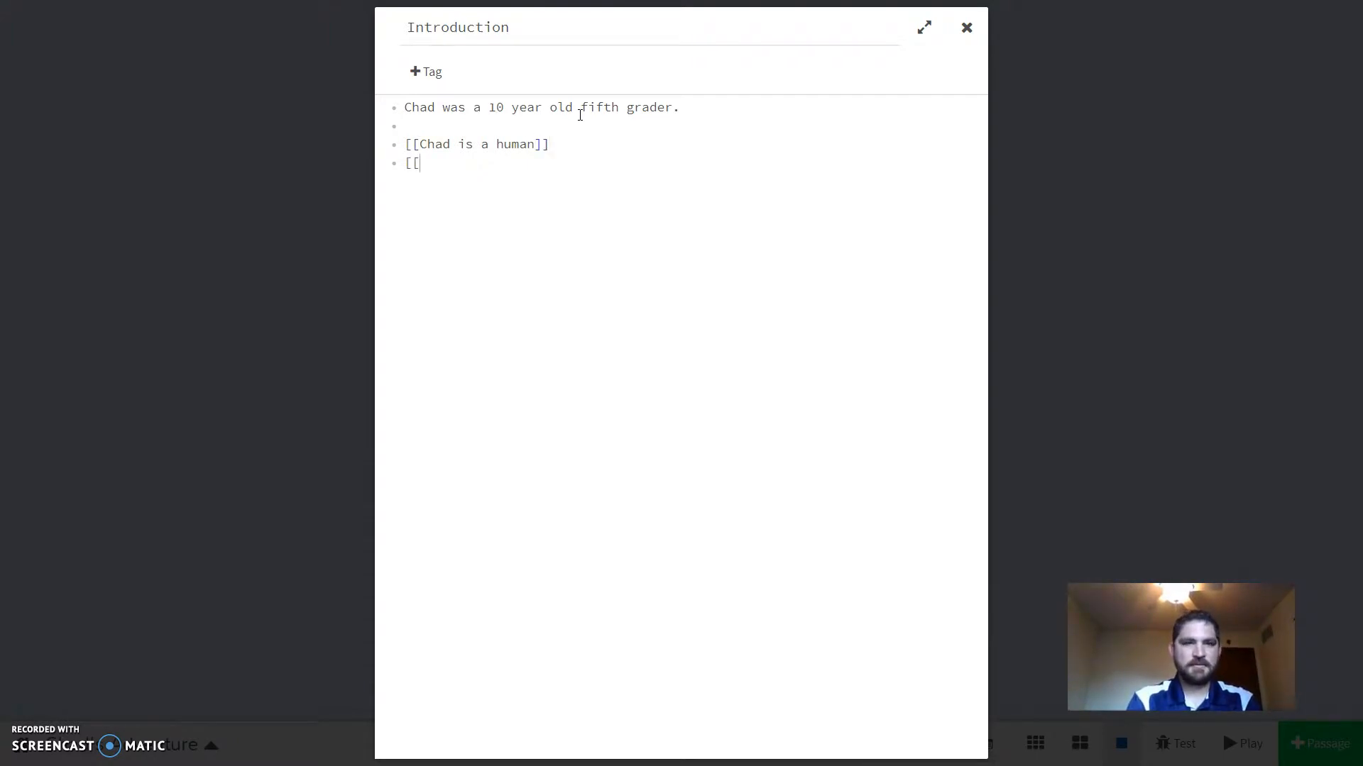
{"action": "type", "text": "Chad i"}
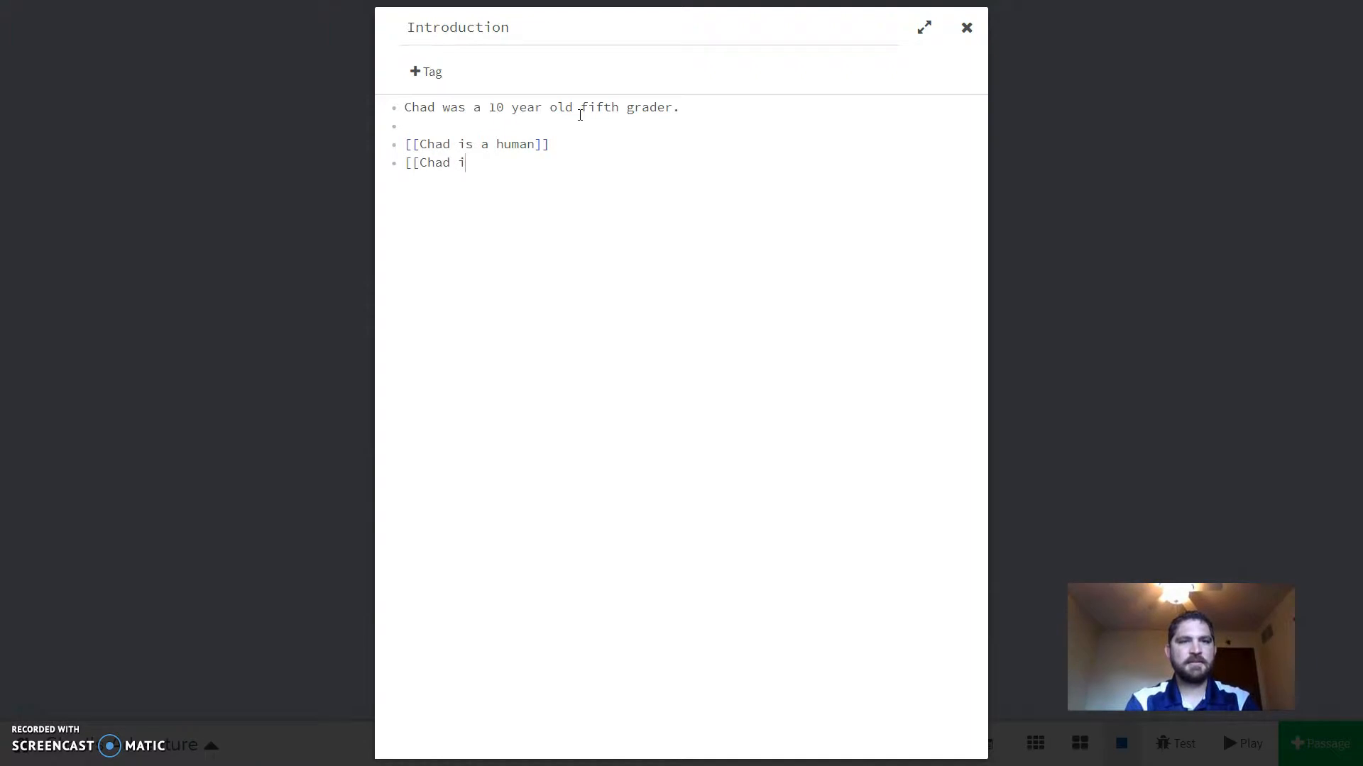
{"action": "type", "text": "s an alien"}
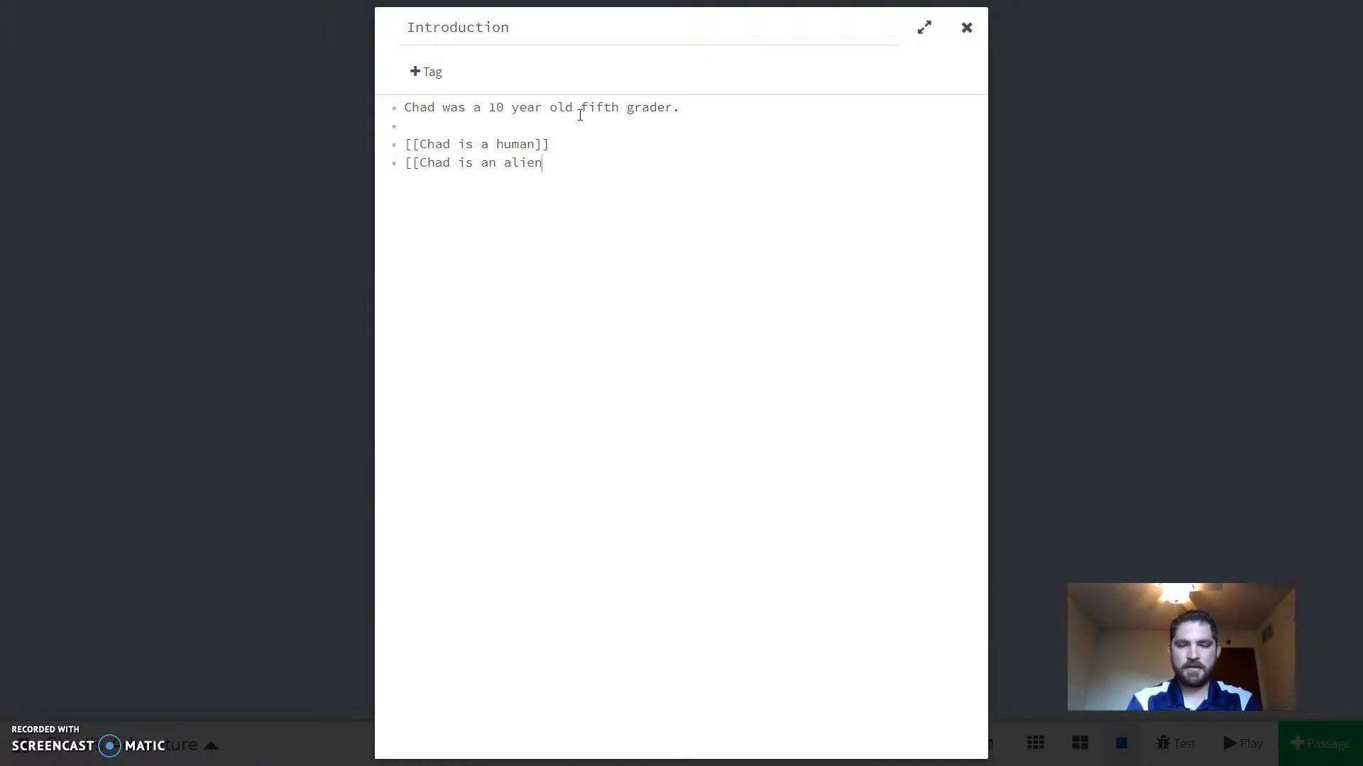
{"action": "type", "text": "]]"}
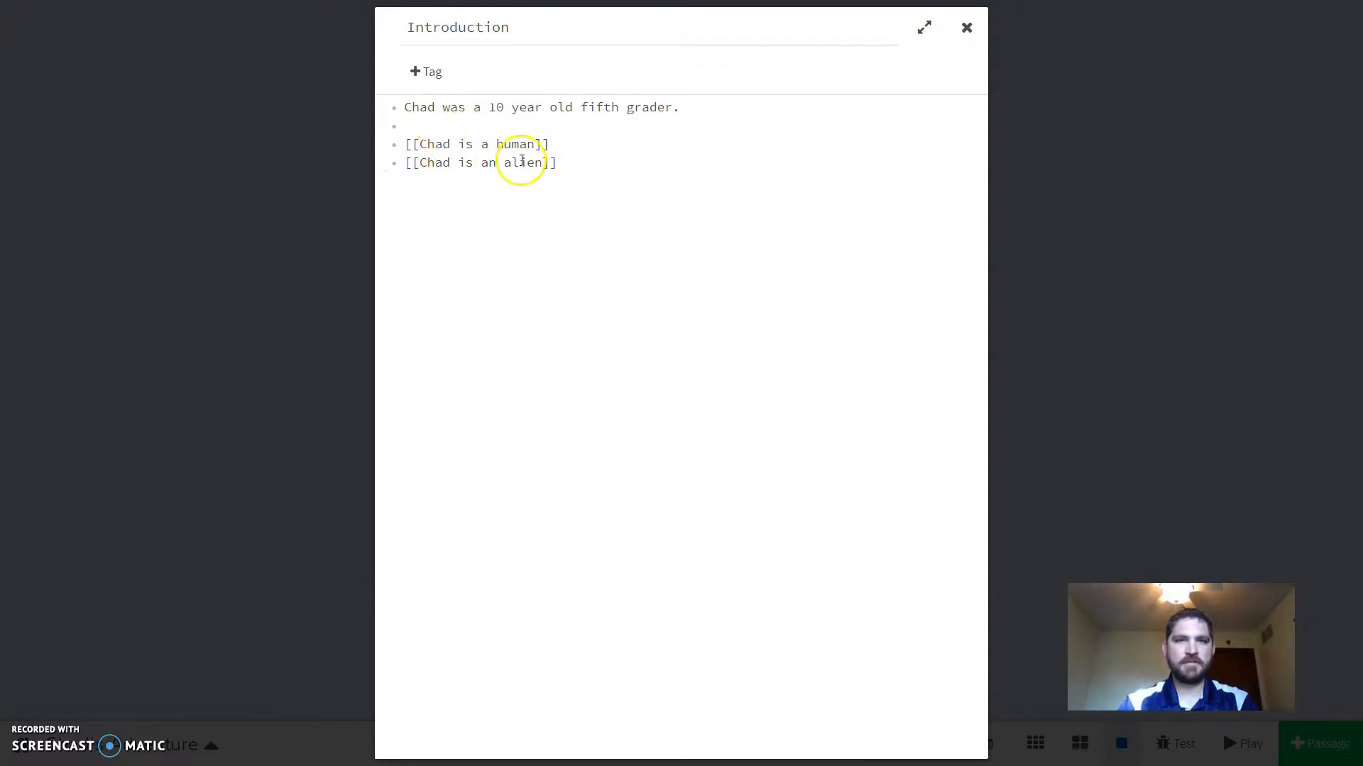
{"action": "left_click", "coordinate": [968, 28]}
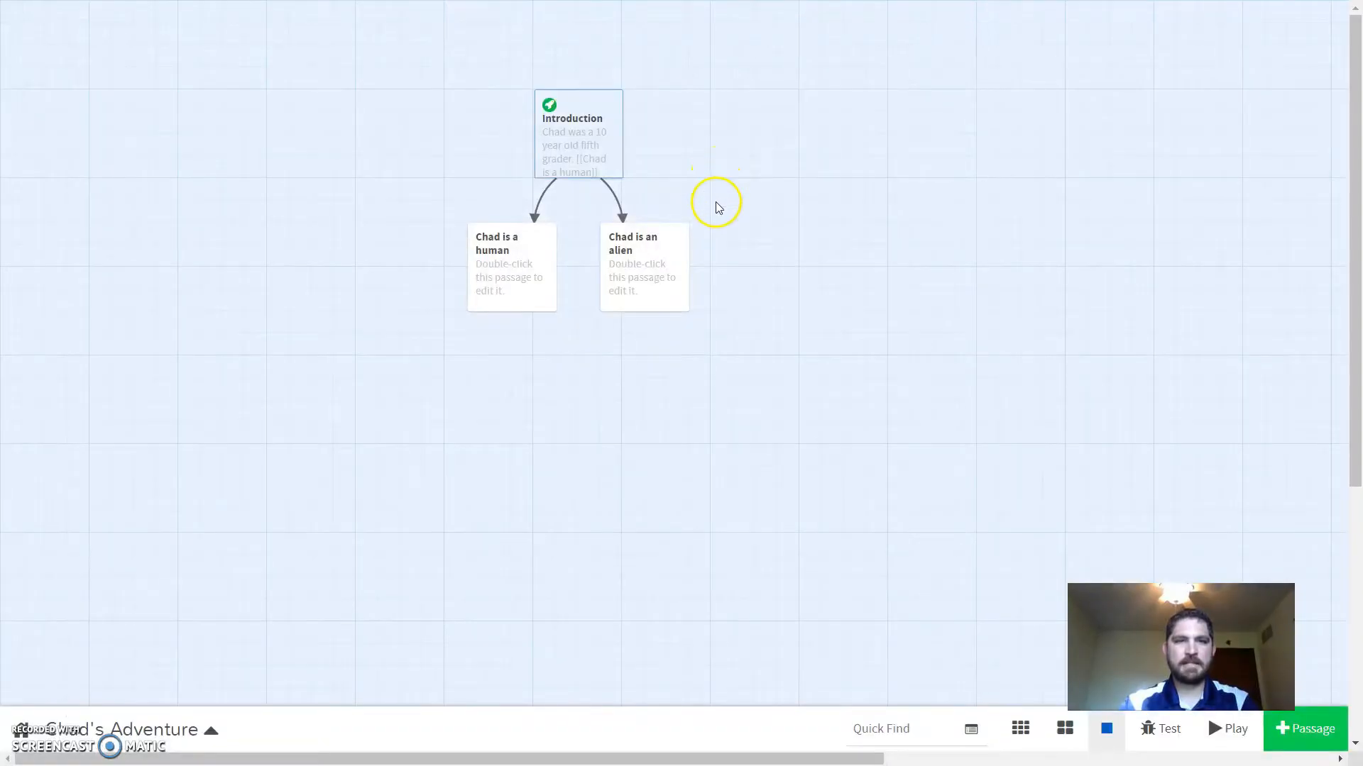
Replace the "Chad is a human" passage's placeholder text with "Chad attends Maple Street Elementary. His favorite is..."
{"action": "mouse_move", "coordinate": [497, 249]}
{"action": "mouse_move", "coordinate": [664, 268]}
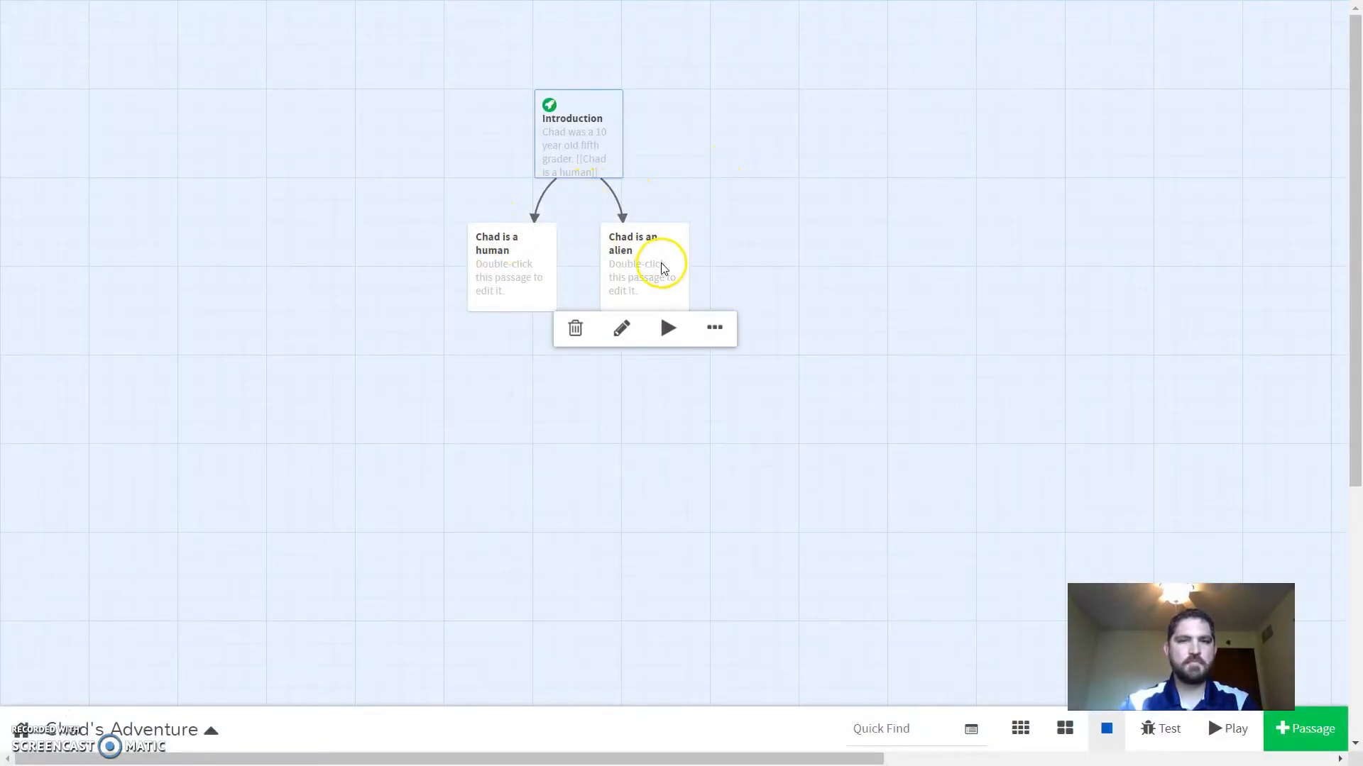
{"action": "mouse_move", "coordinate": [482, 277]}
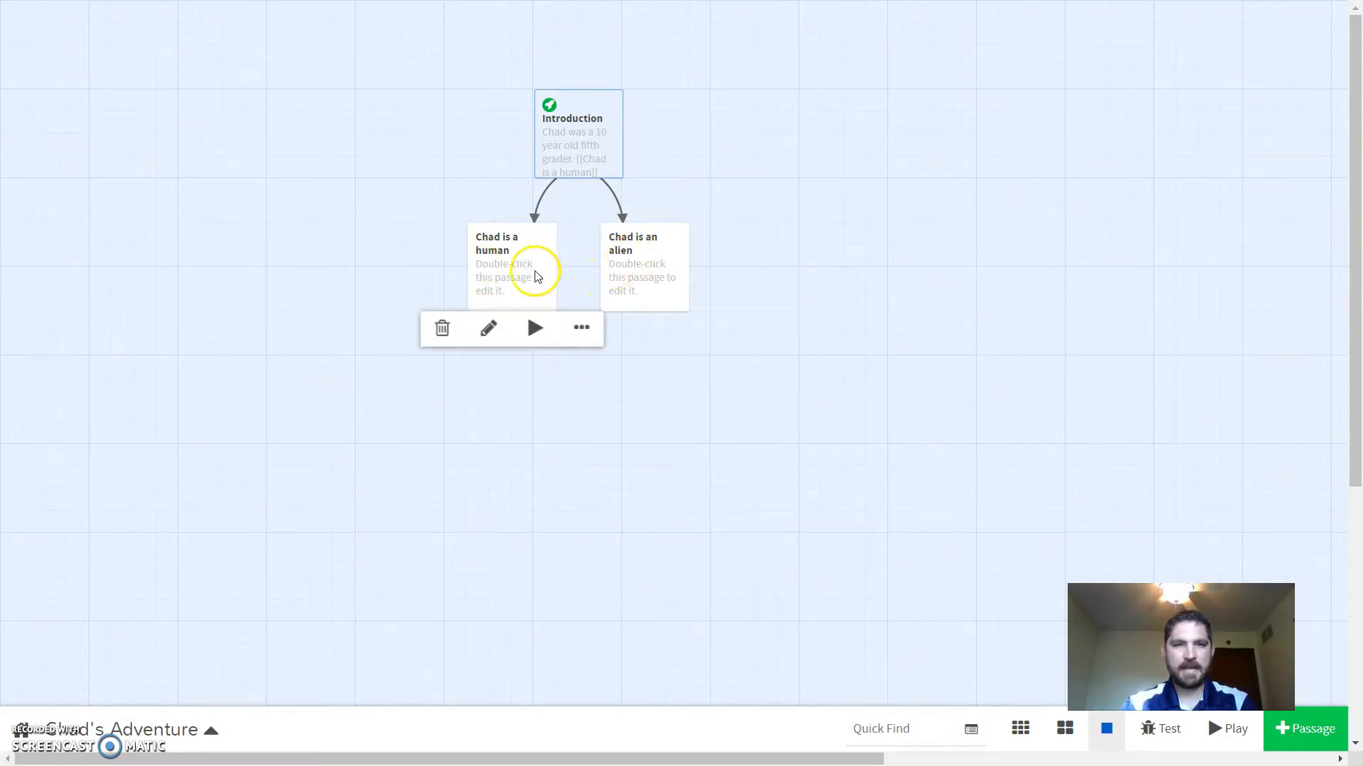
{"action": "double_click", "coordinate": [511, 268]}
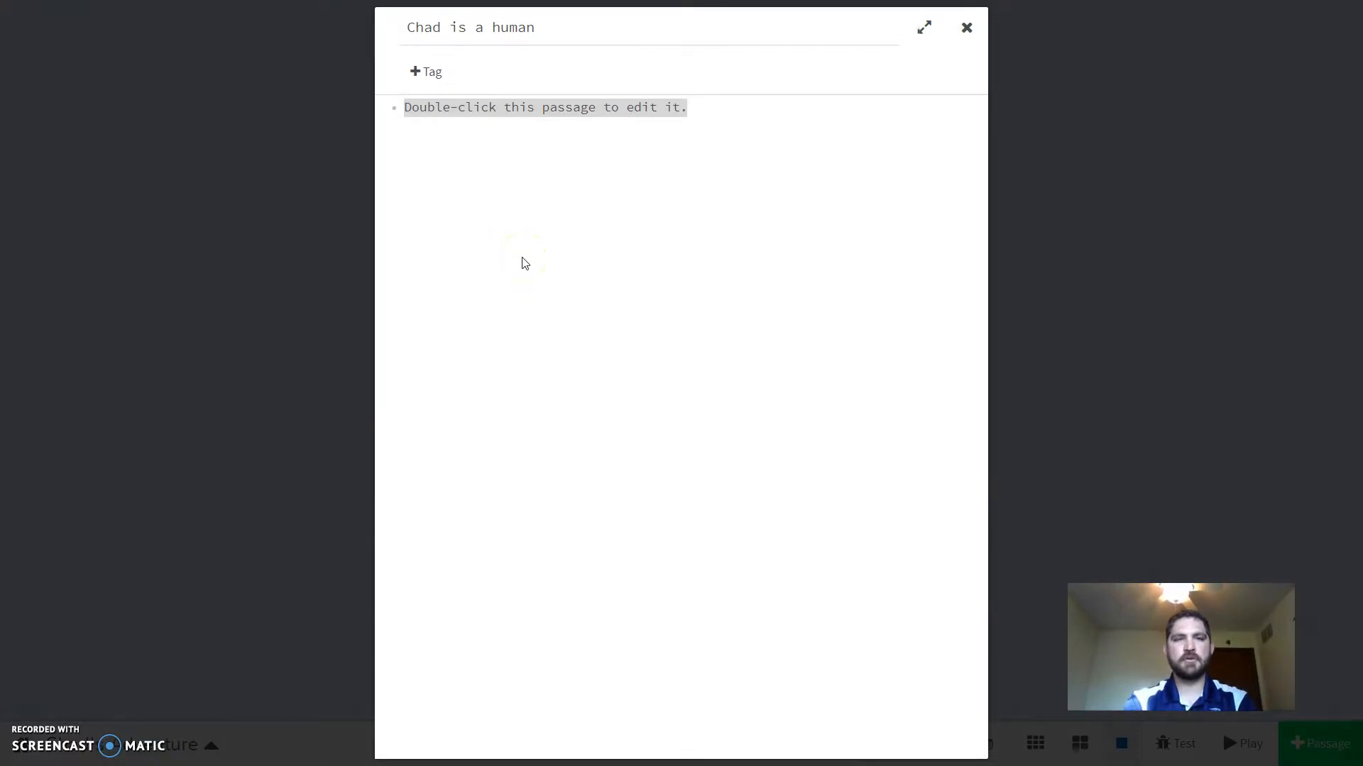
{"action": "type", "text": "Cha"}
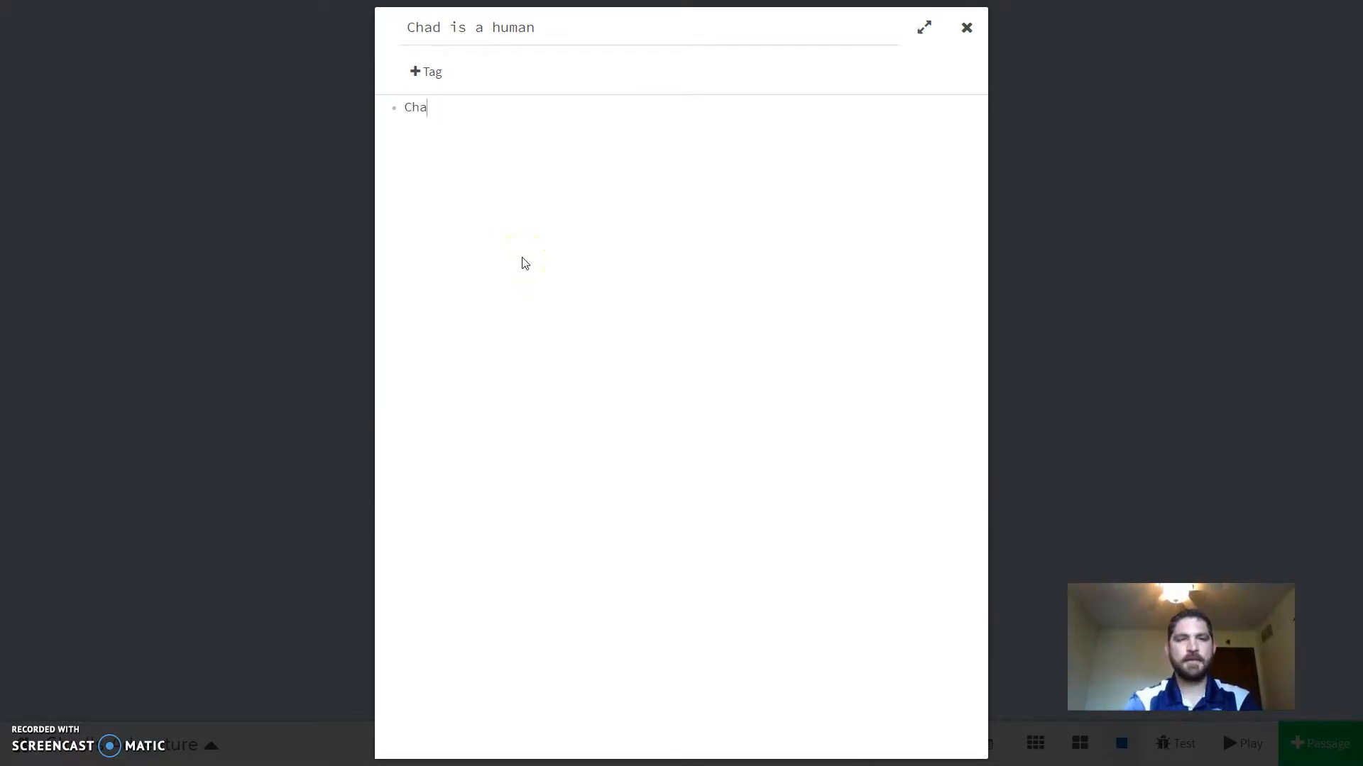
{"action": "type", "text": "d attends"}
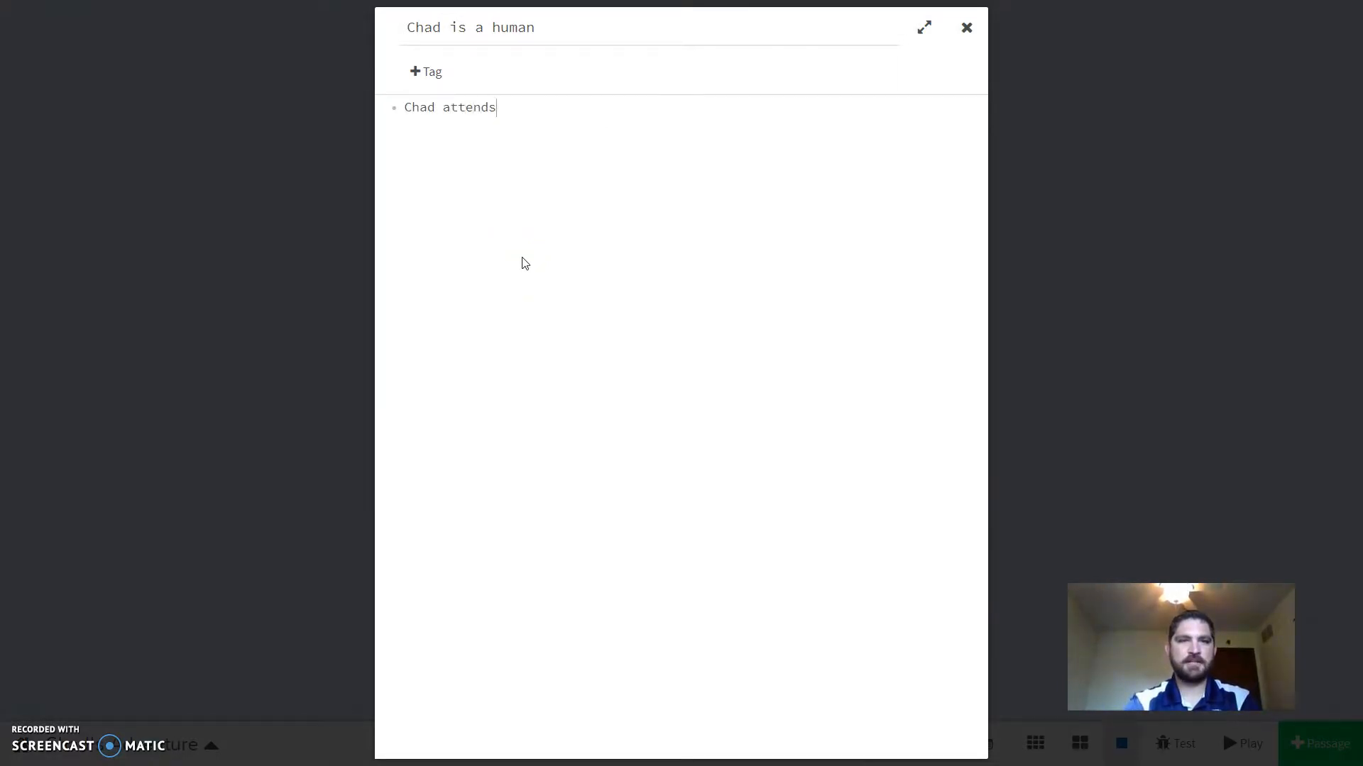
{"action": "type", "text": " Maple str"}
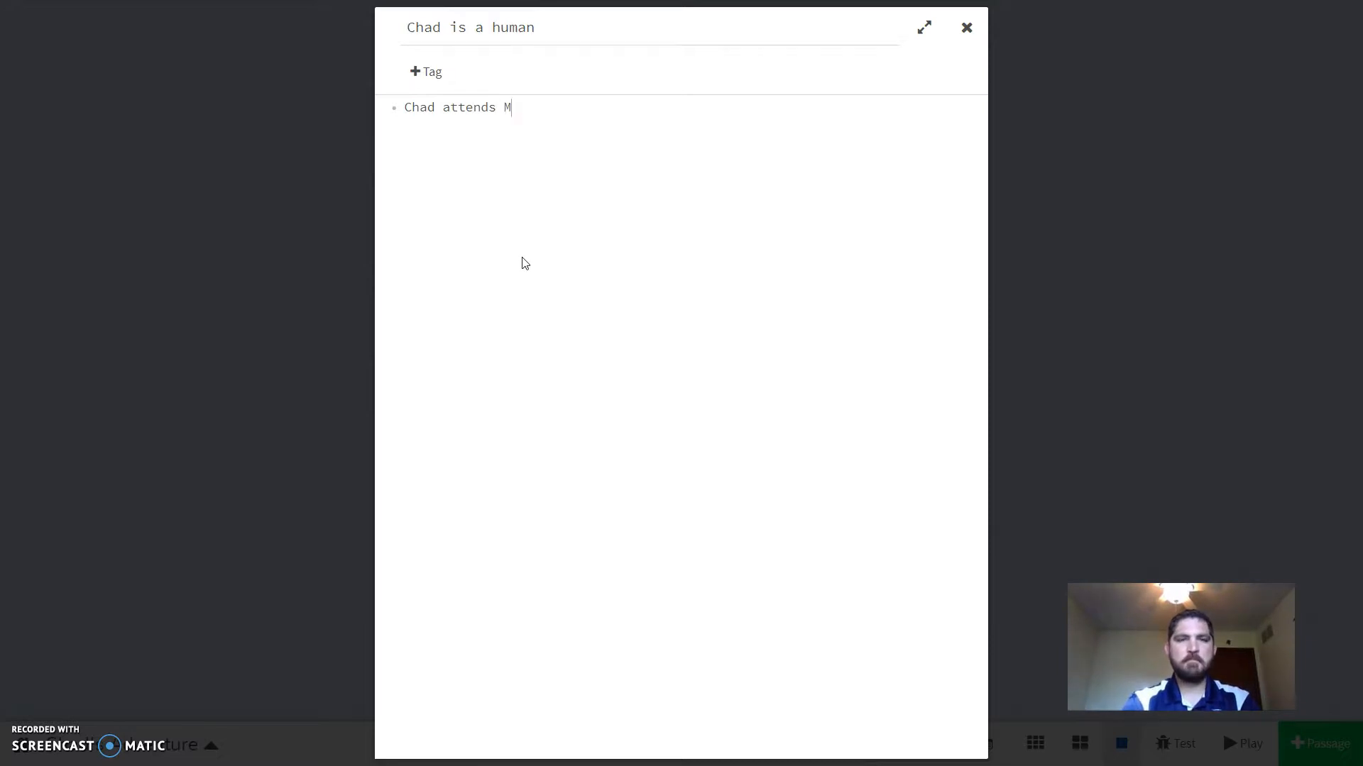
{"action": "key", "text": "BackSpace"}
{"action": "key", "text": "BackSpace"}
{"action": "key", "text": "BackSpace"}
{"action": "type", "text": "Street Elementary"}
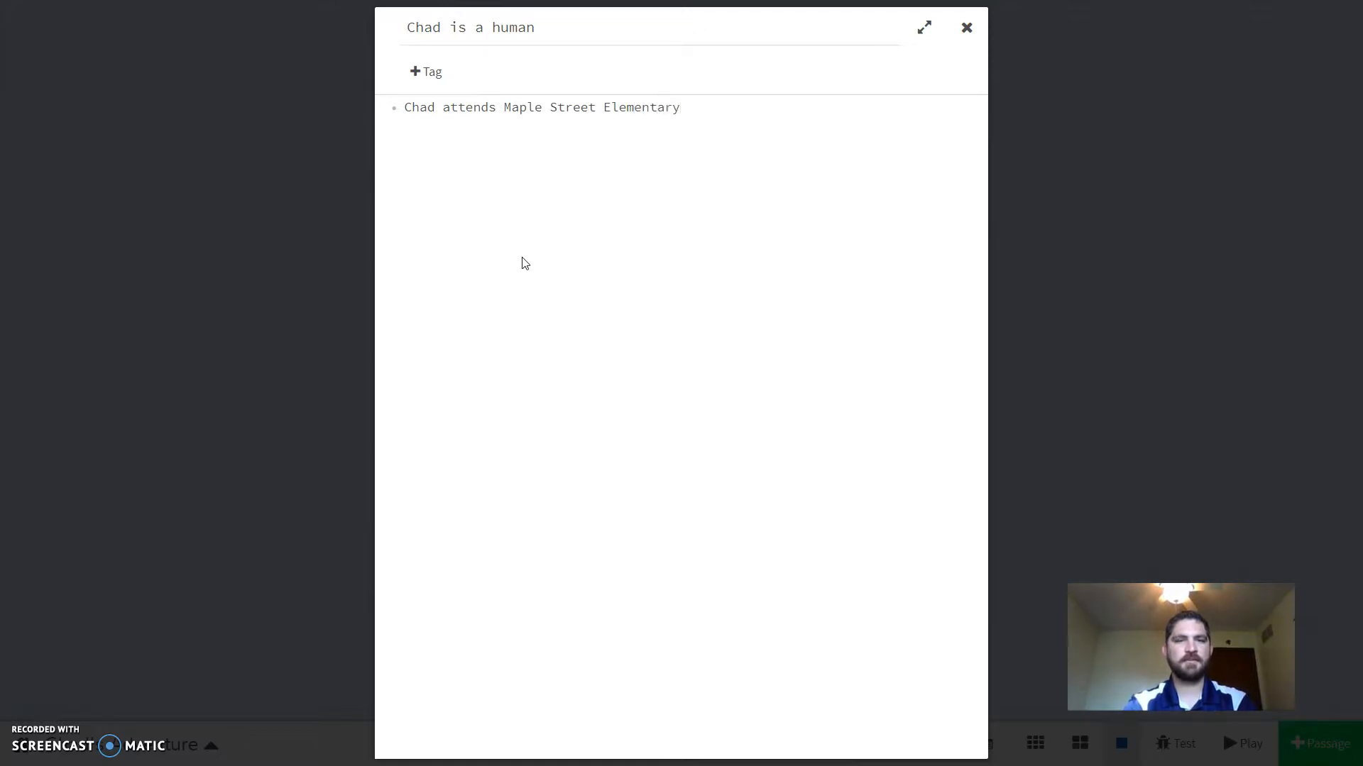
{"action": "type", "text": ". His f"}
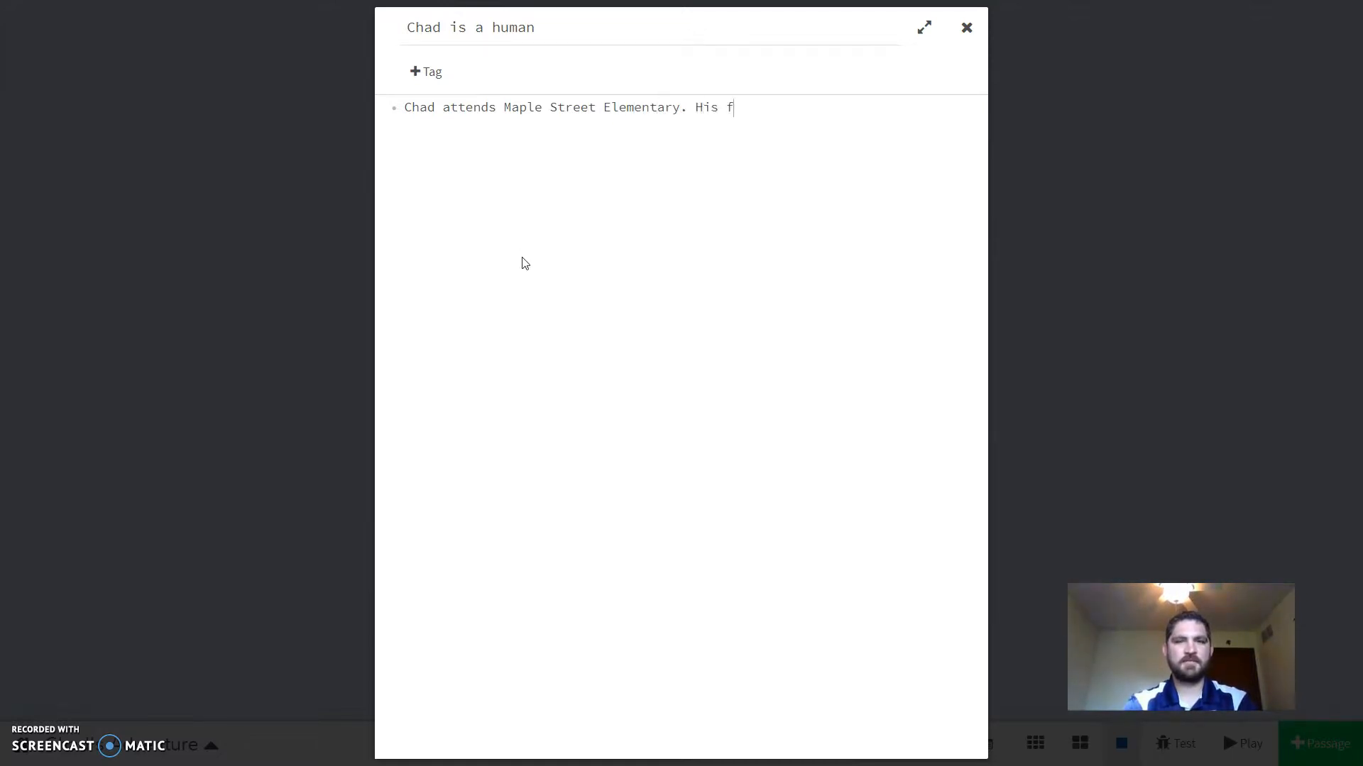
{"action": "type", "text": "avorite "}
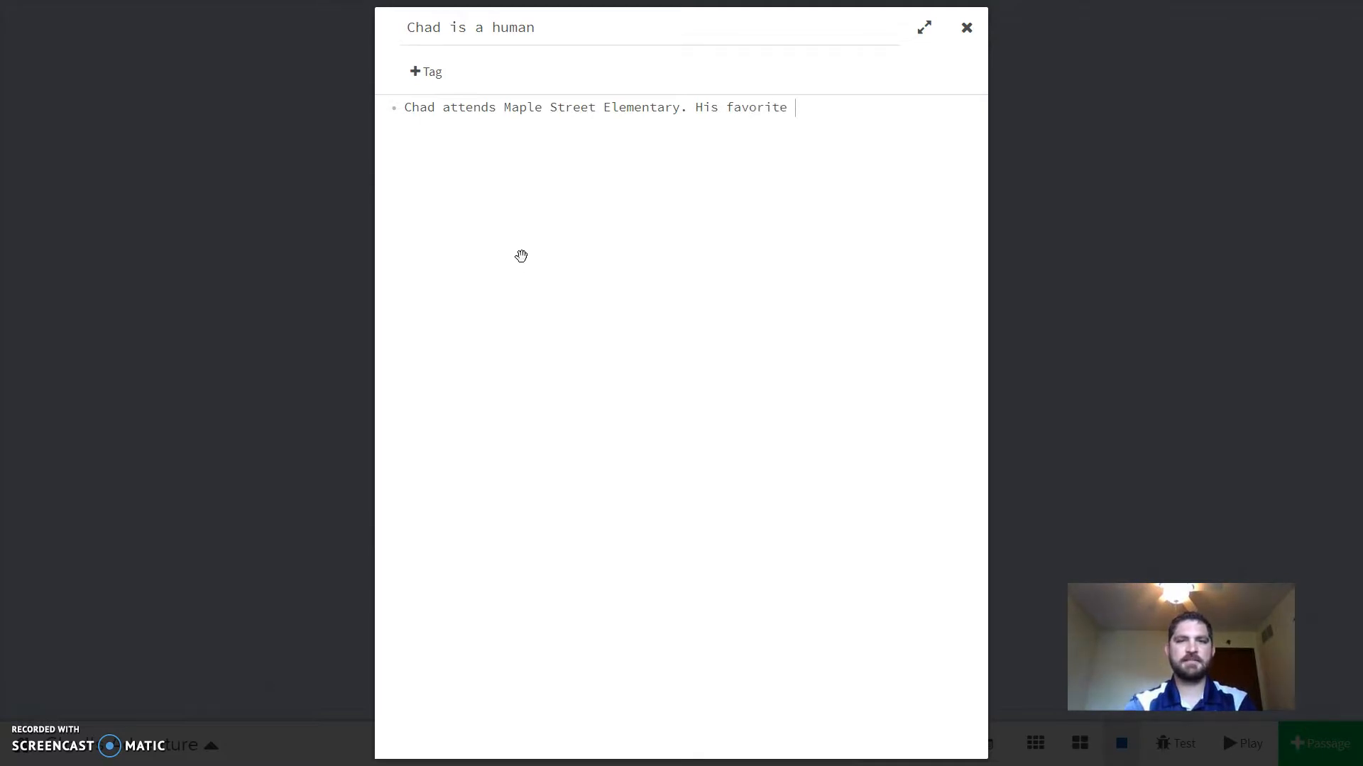
{"action": "type", "text": "is..."}
Below the "Chad is a human" text, add the links [[Science]] and [[Math]] on separate lines and close the passage
{"action": "key", "text": "Return"}
{"action": "type", "text": "{"}
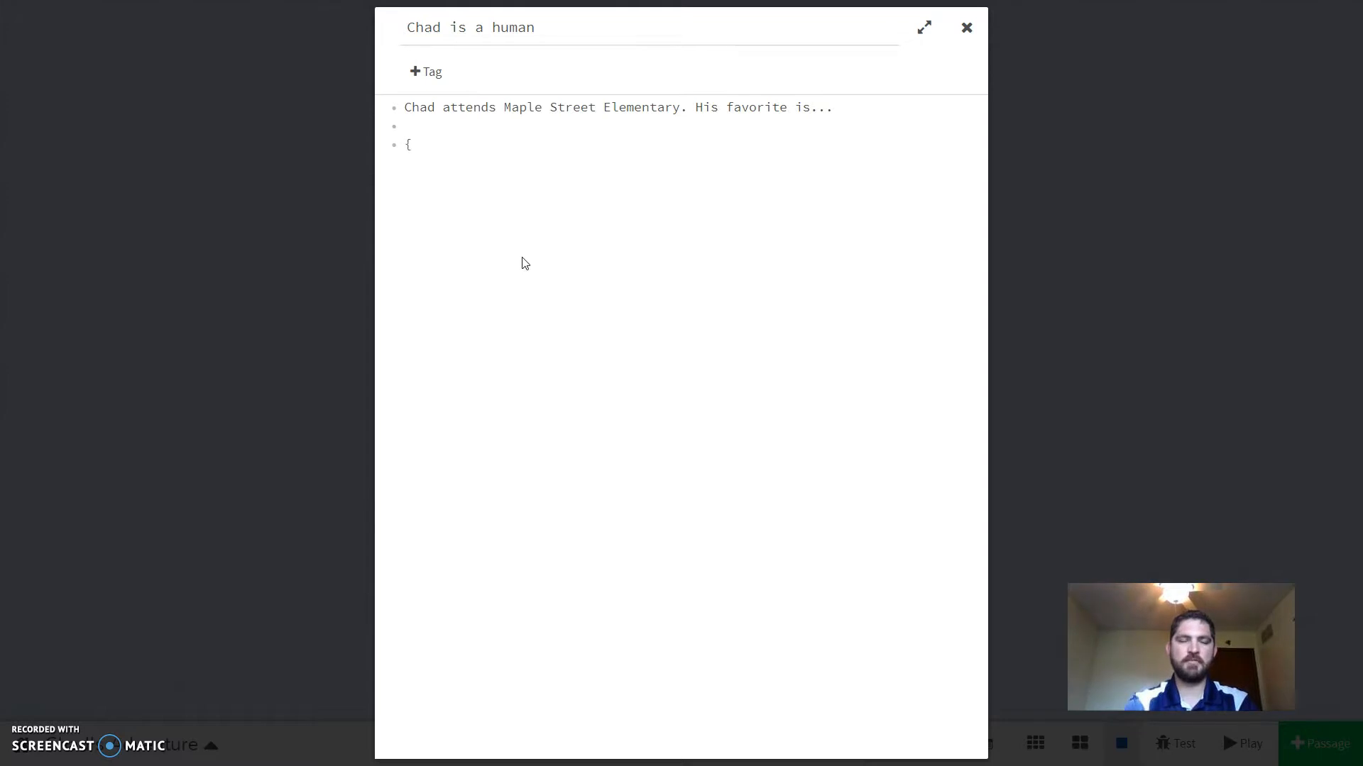
{"action": "key", "text": "BackSpace"}
{"action": "type", "text": "[[Science]] "}
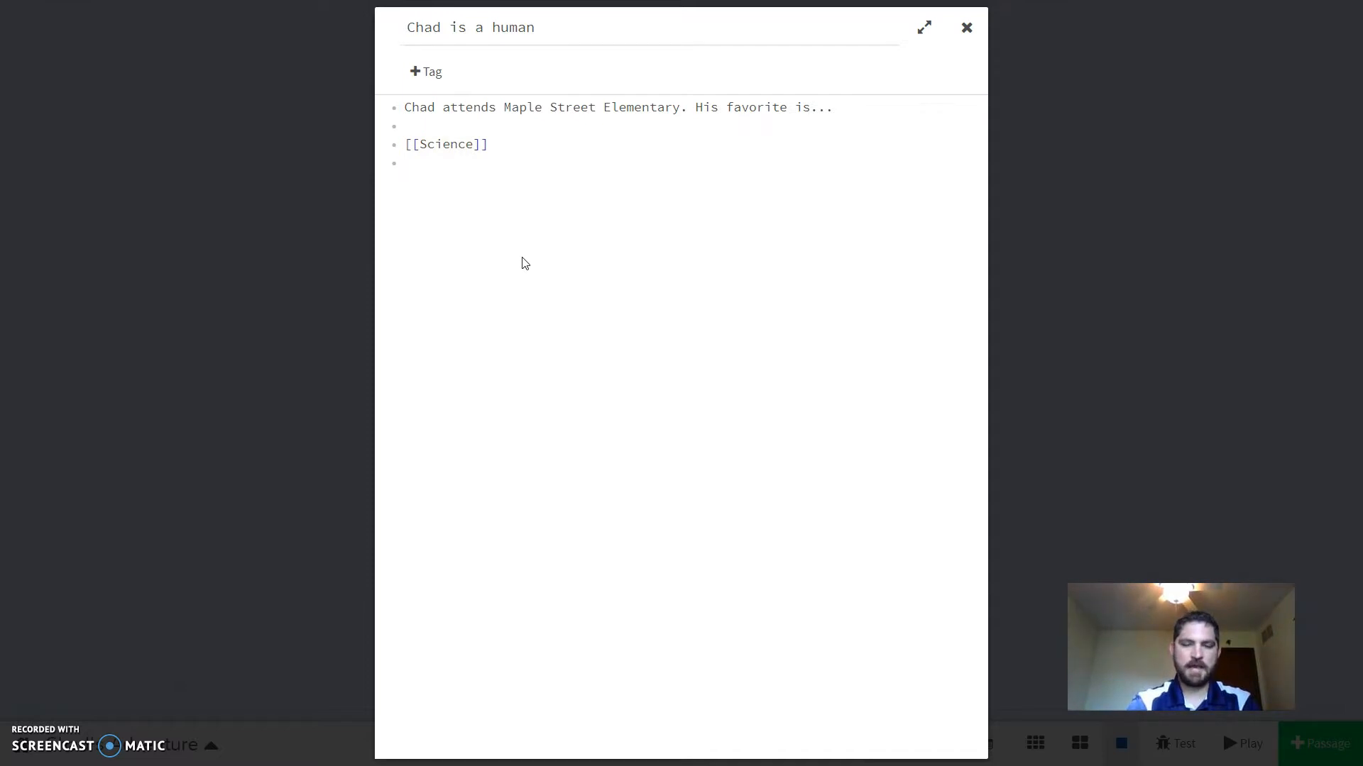
{"action": "type", "text": "[[Math]]"}
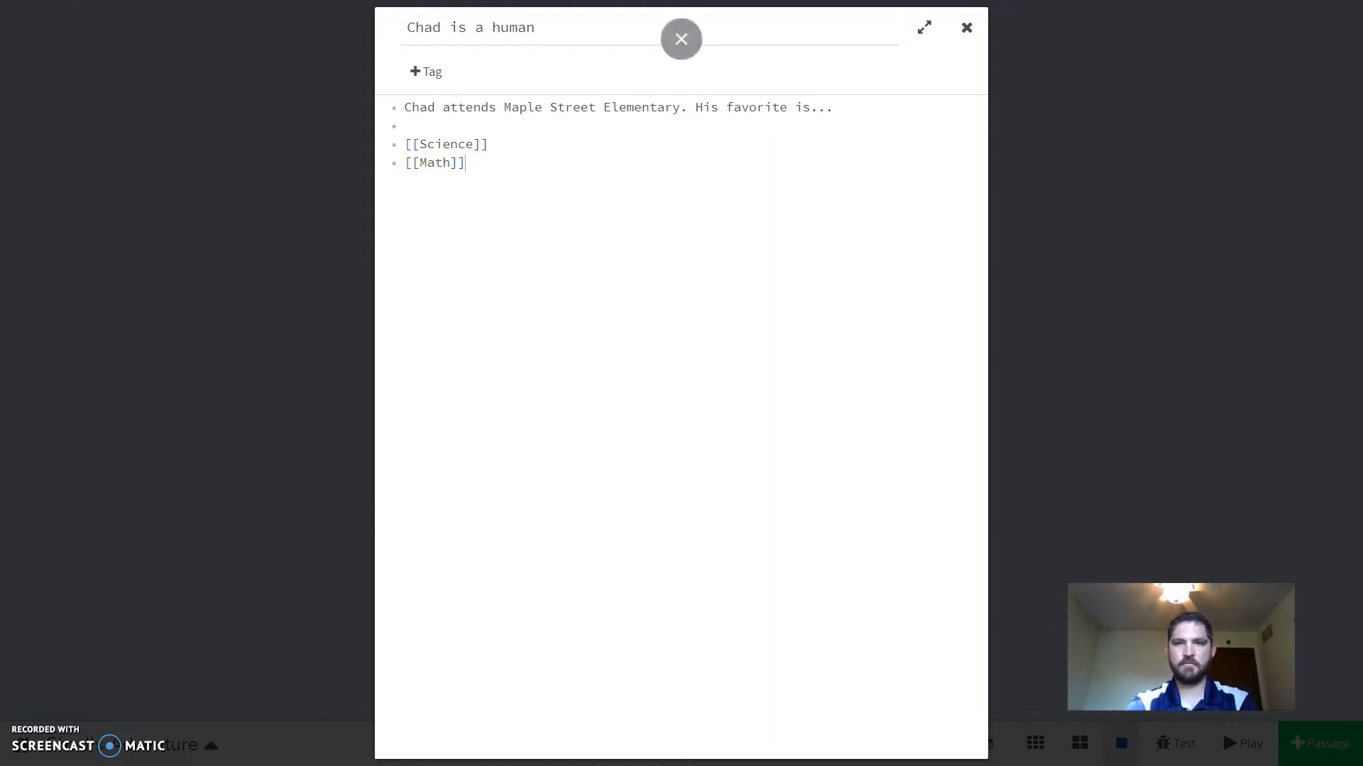
{"action": "left_click", "coordinate": [965, 27]}
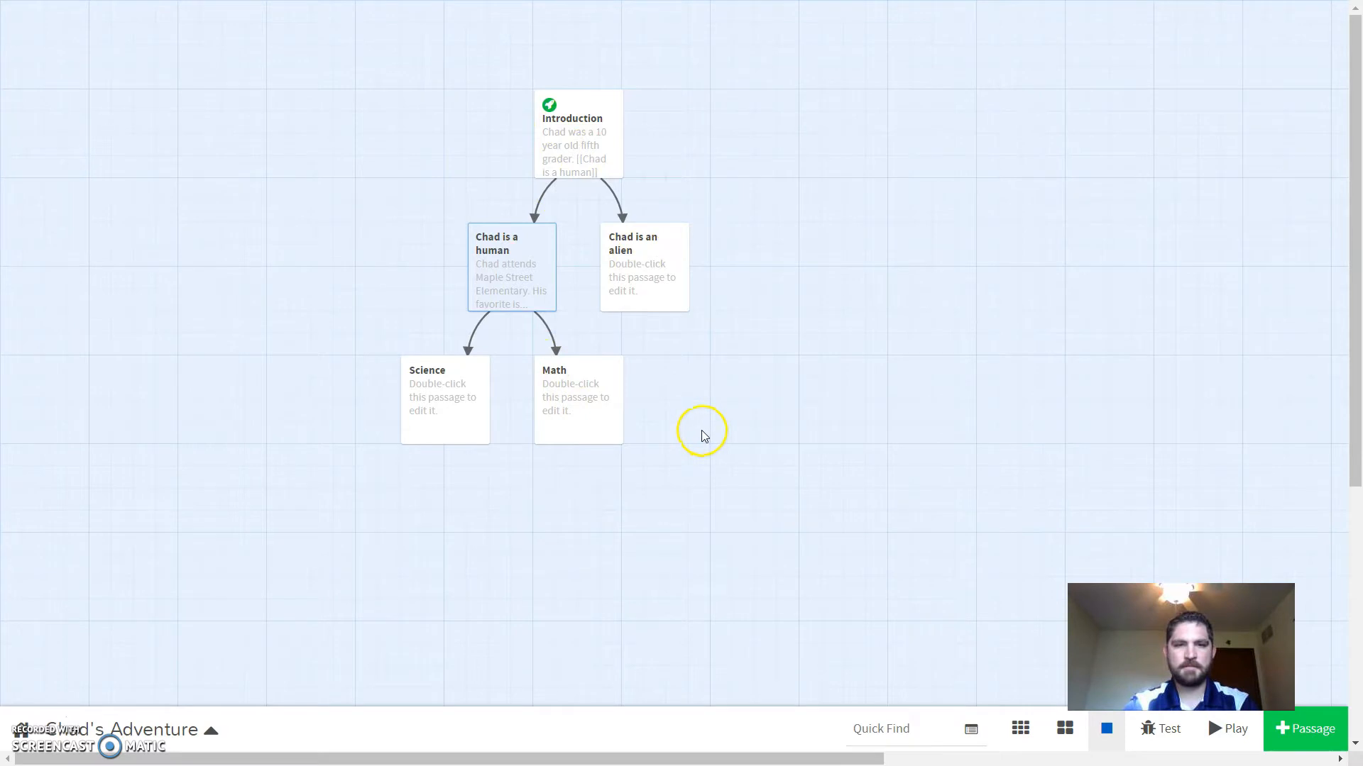
Test the story by following "Chad is a human" and then "Math", and step back to the Introduction passage
{"action": "left_click", "coordinate": [1164, 730]}
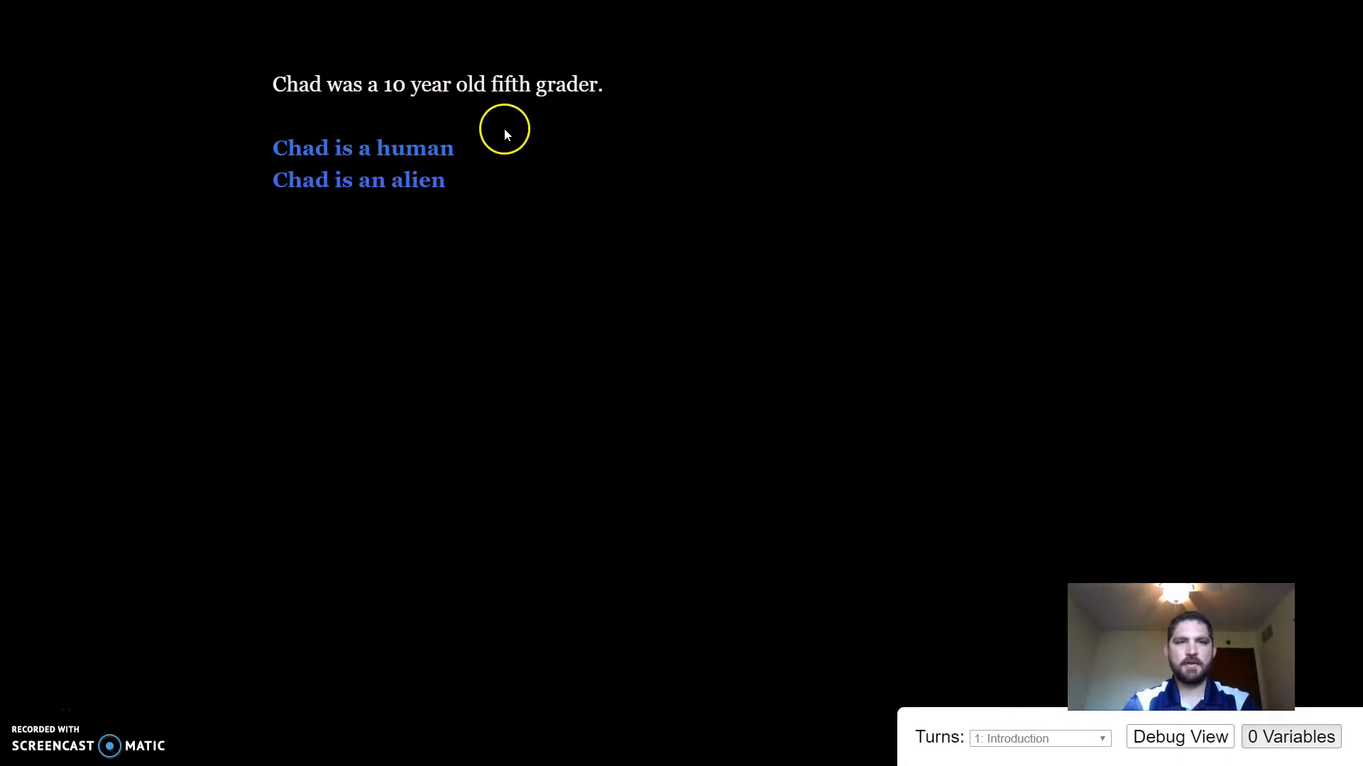
{"action": "left_click", "coordinate": [398, 153]}
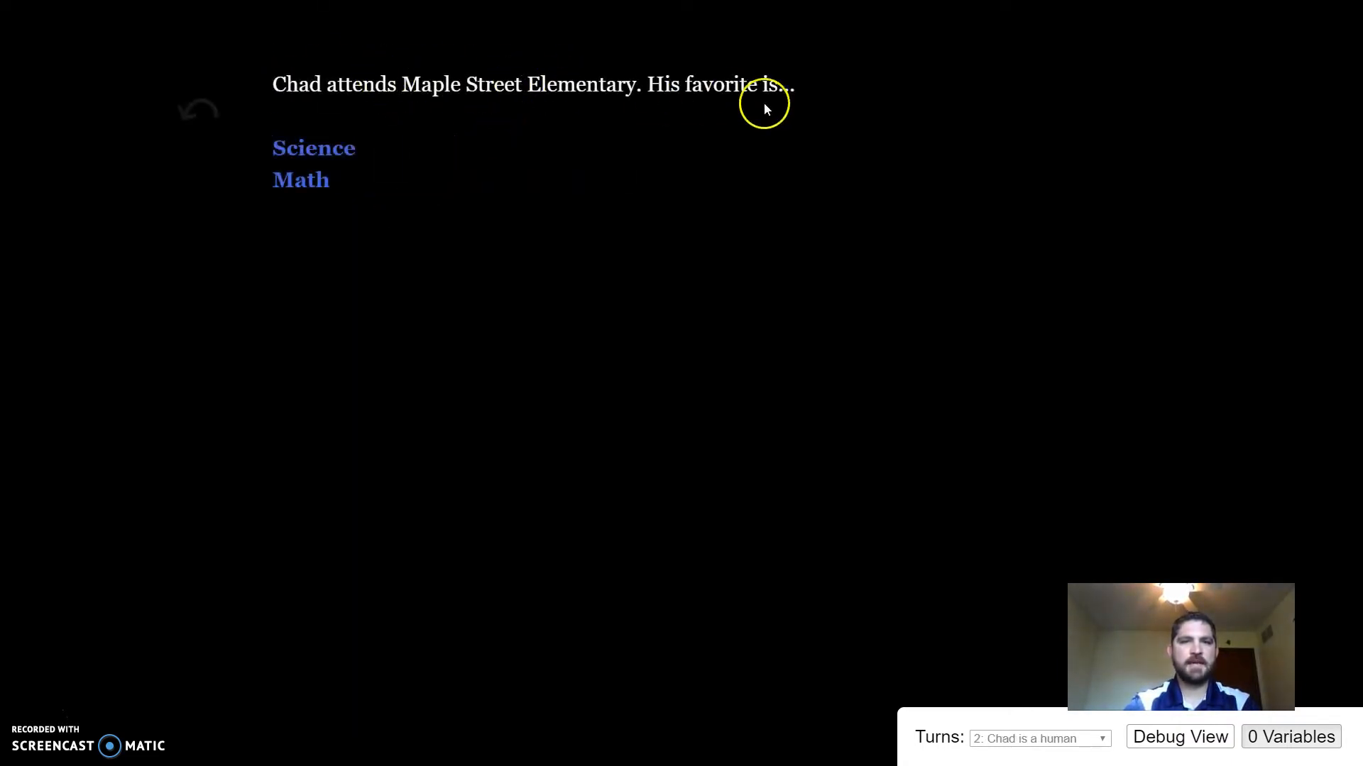
{"action": "left_click", "coordinate": [312, 186]}
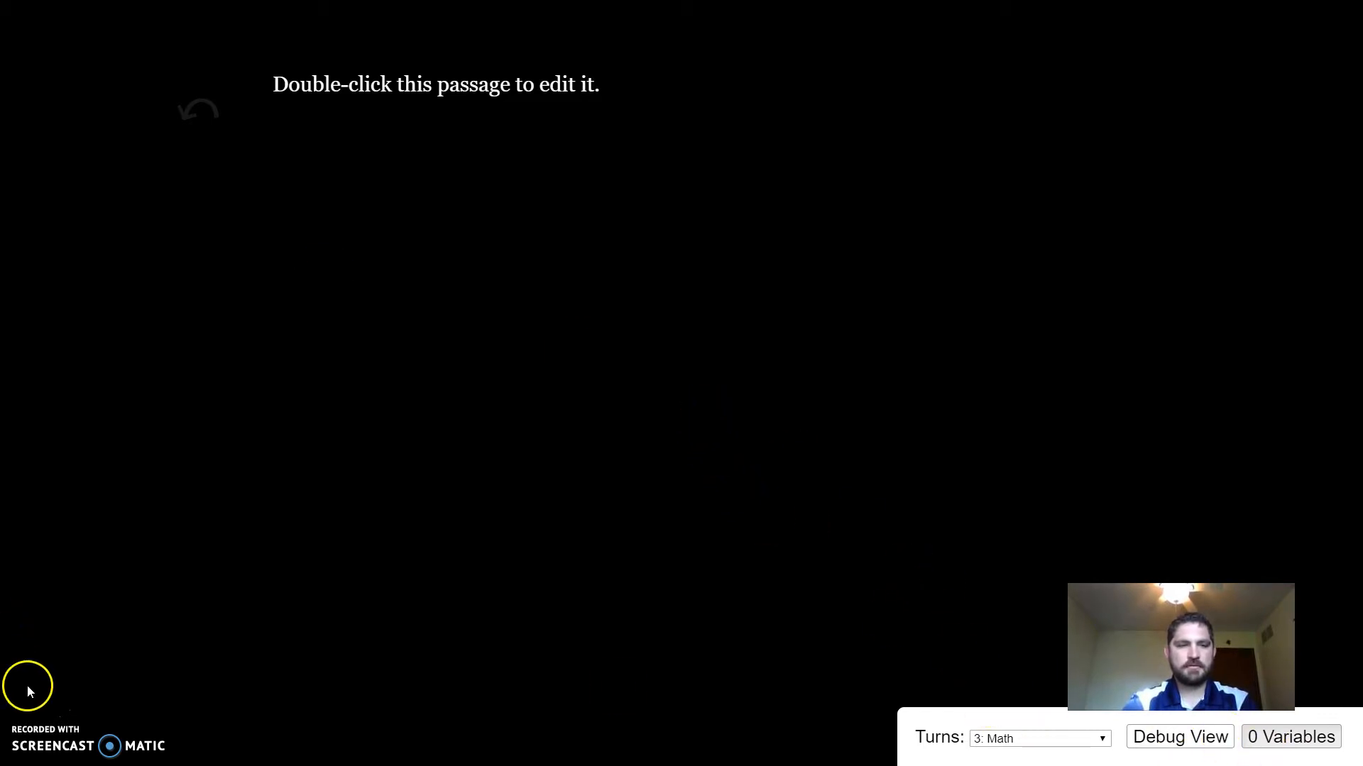
{"action": "left_click", "coordinate": [186, 116]}
{"action": "left_click", "coordinate": [187, 117]}
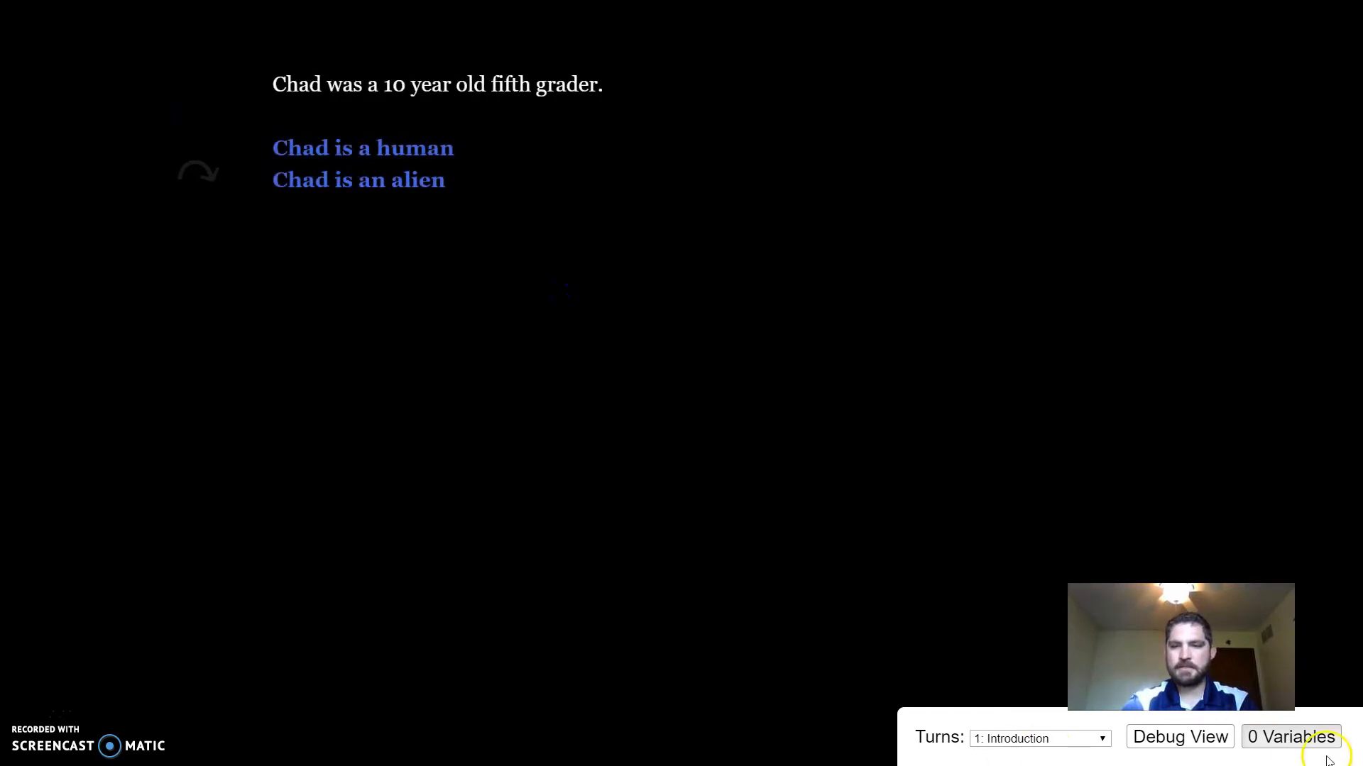
Leave the story test and return to the Chad's Adventure passage map in full-screen view
{"action": "key", "text": "super+d"}
{"action": "key", "text": "super+d"}
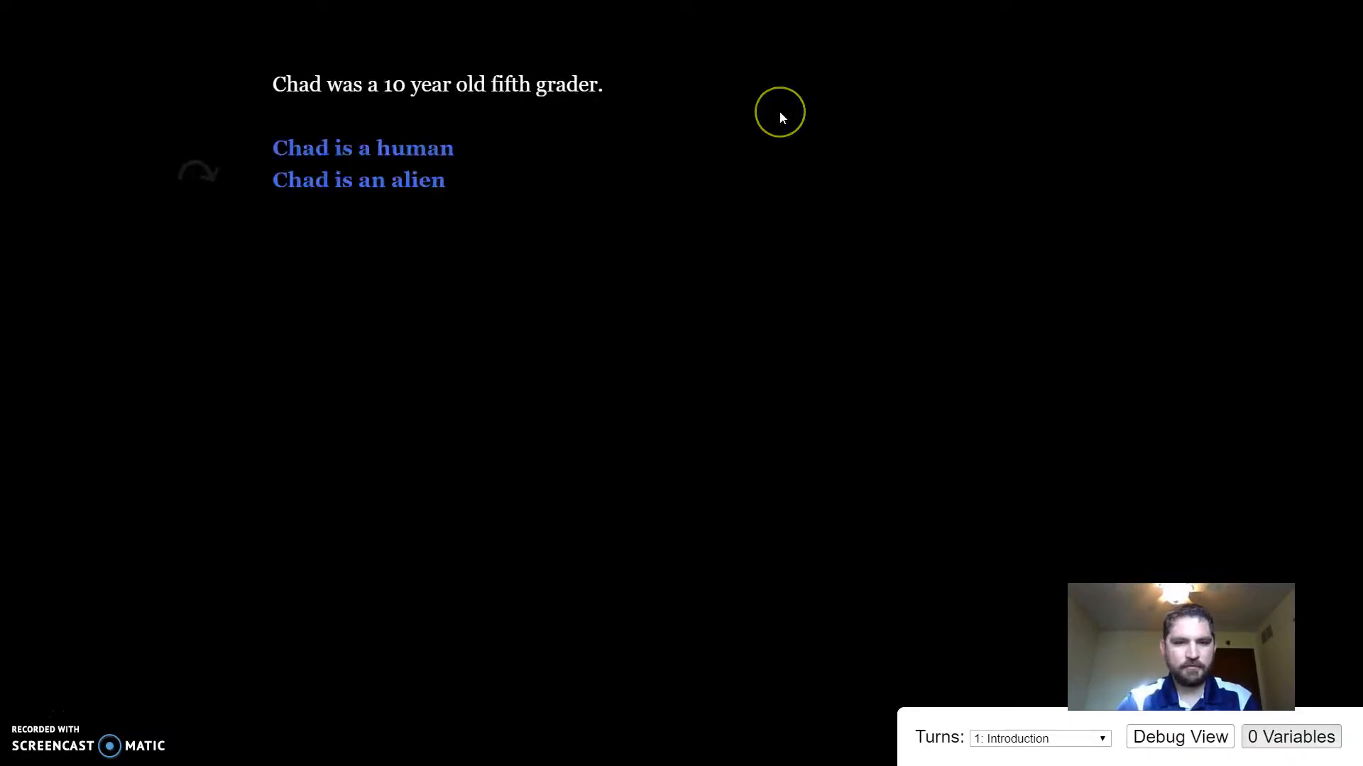
{"action": "key", "text": "F11"}
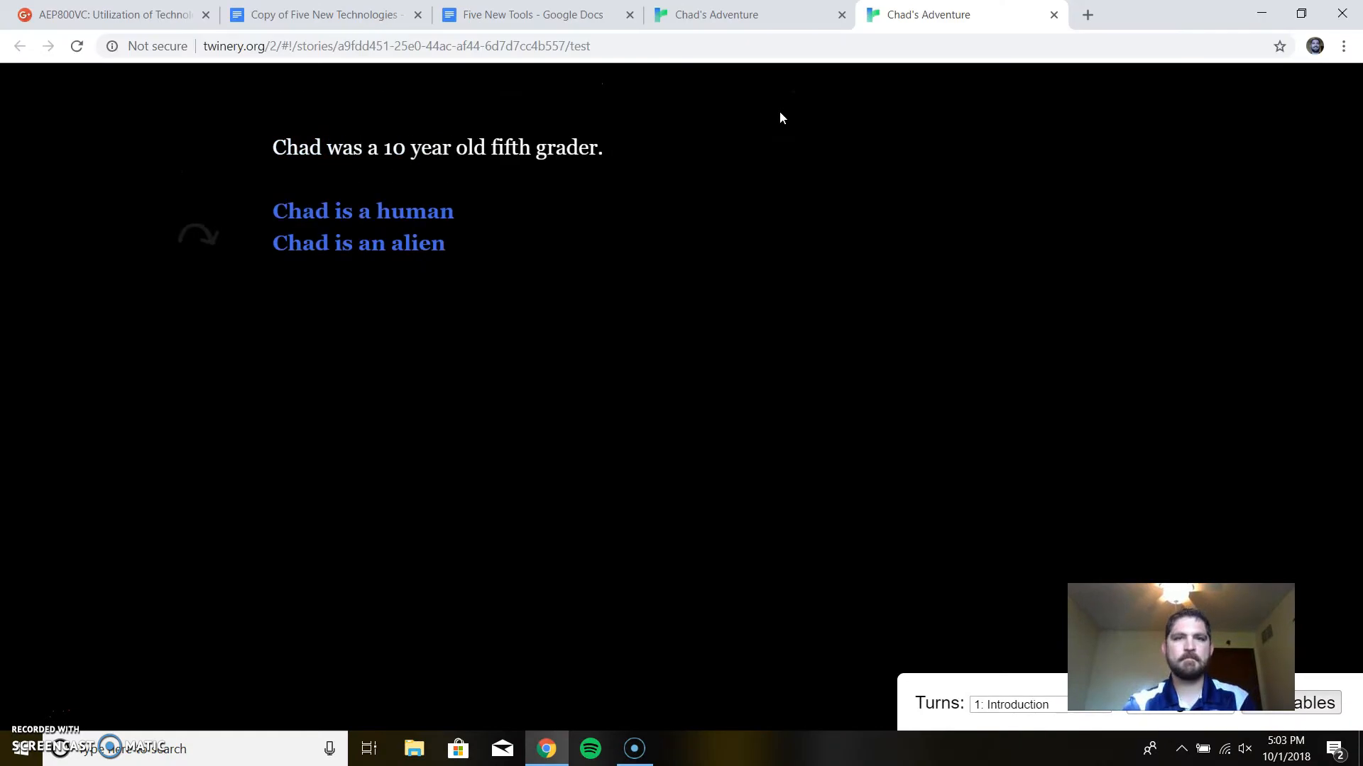
{"action": "left_click", "coordinate": [785, 14]}
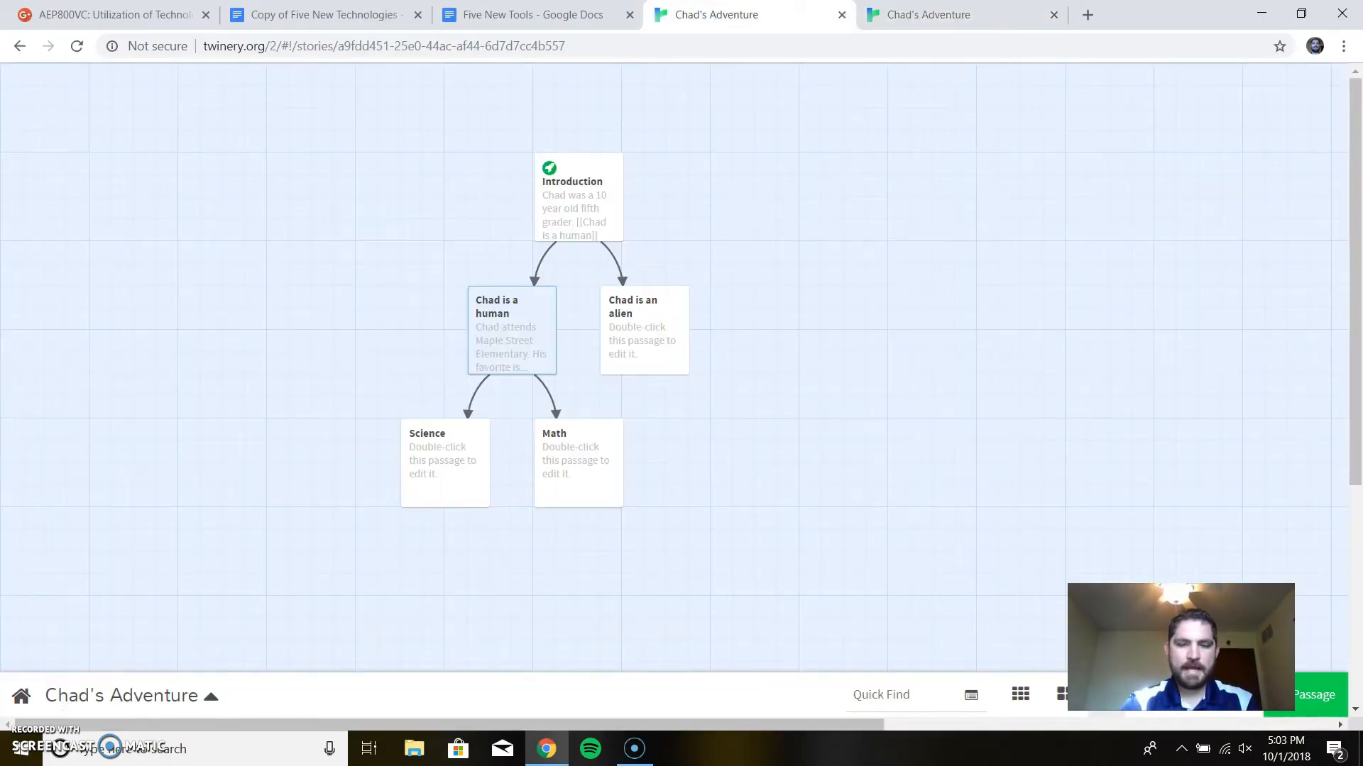
{"action": "key", "text": "F11"}
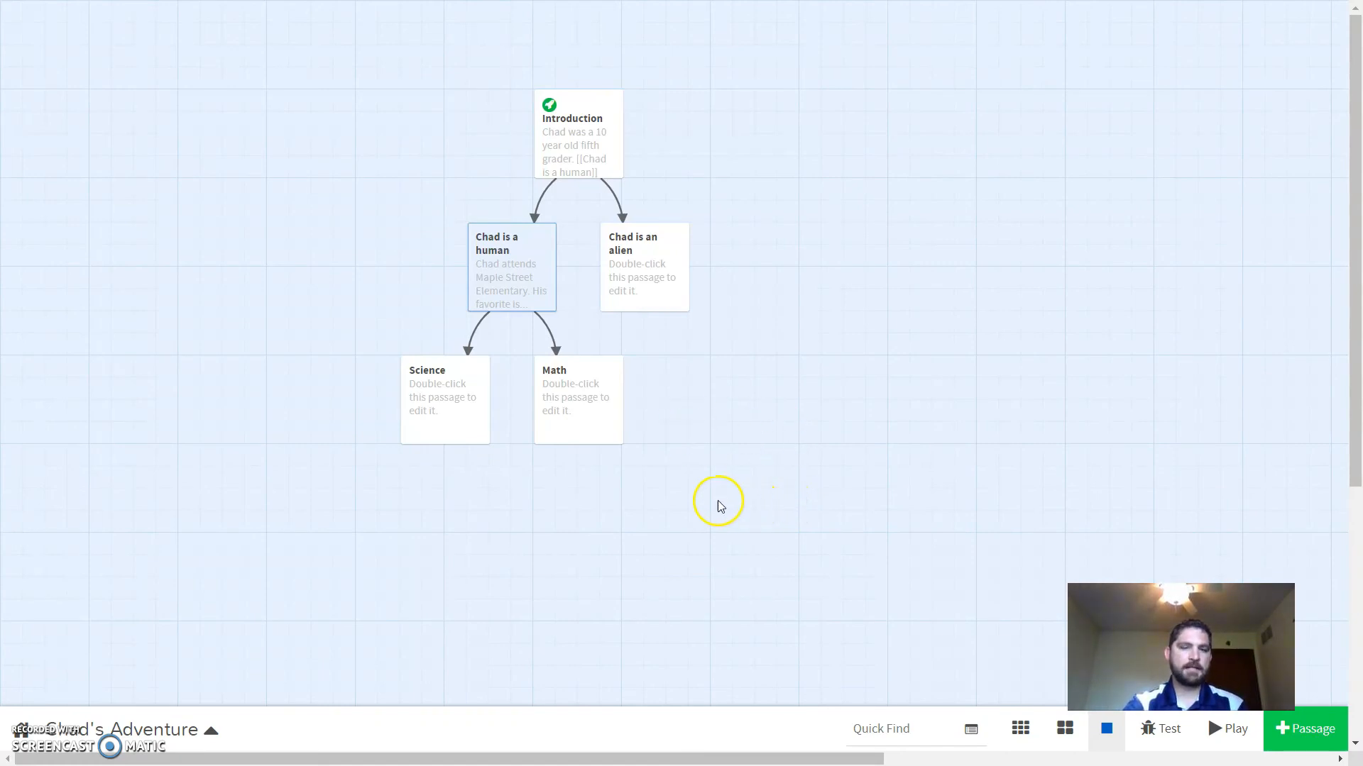
Play the story from its Introduction passage as a reader would see it
{"action": "left_click", "coordinate": [1215, 731]}
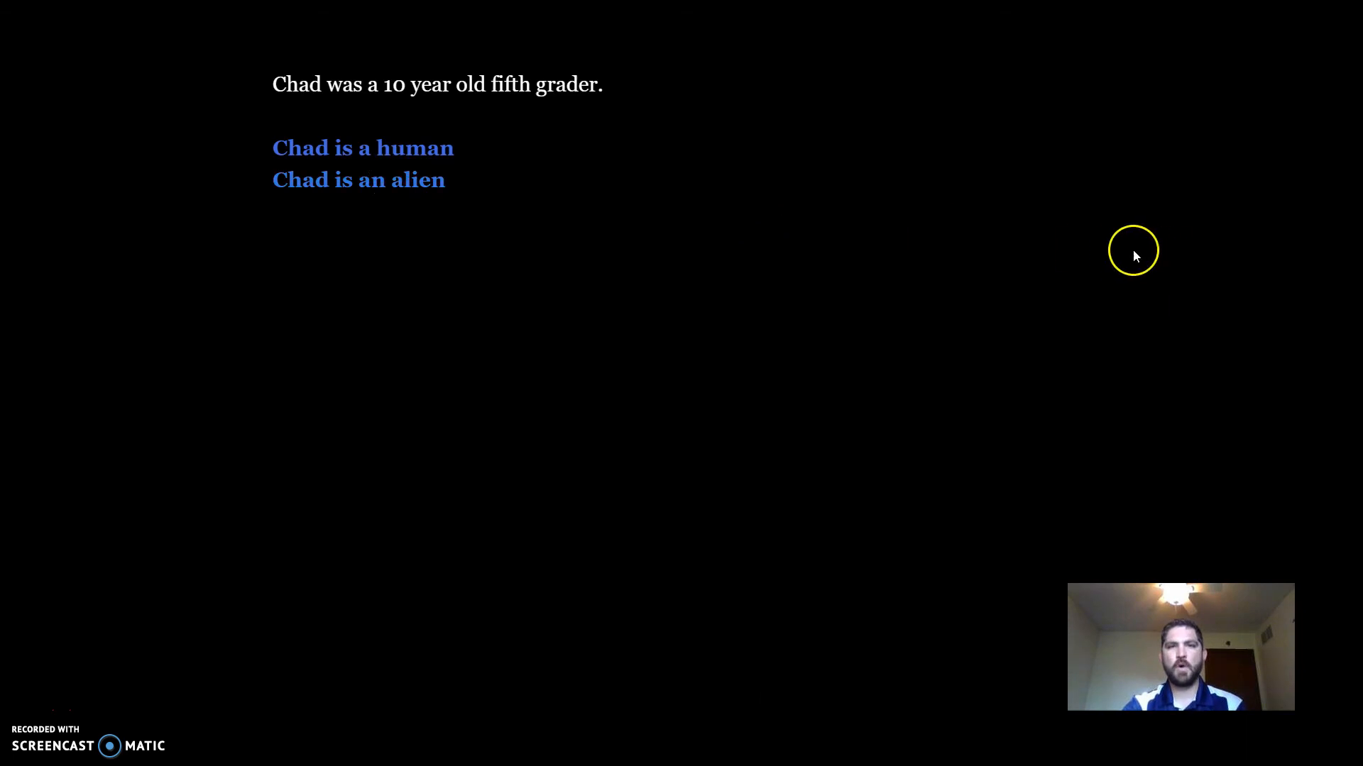
{"action": "left_click", "coordinate": [791, 262]}
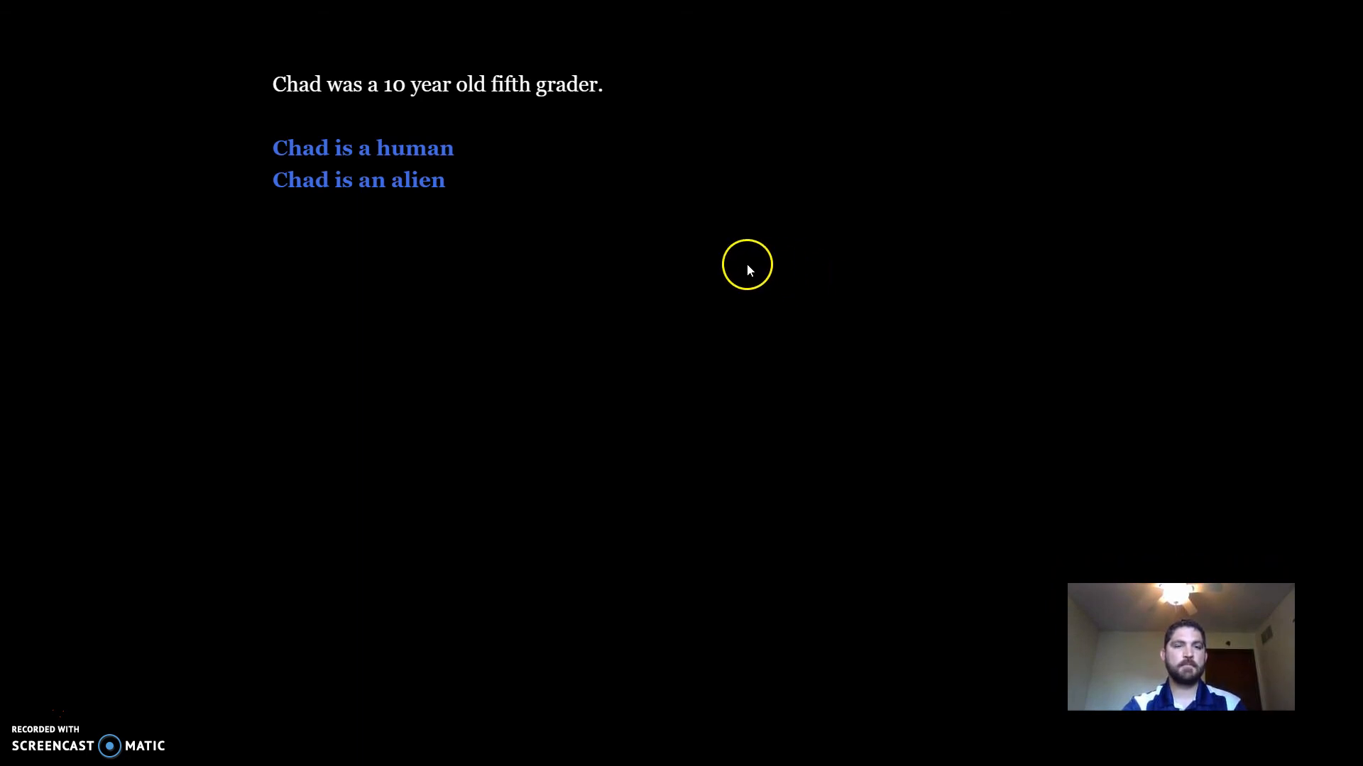